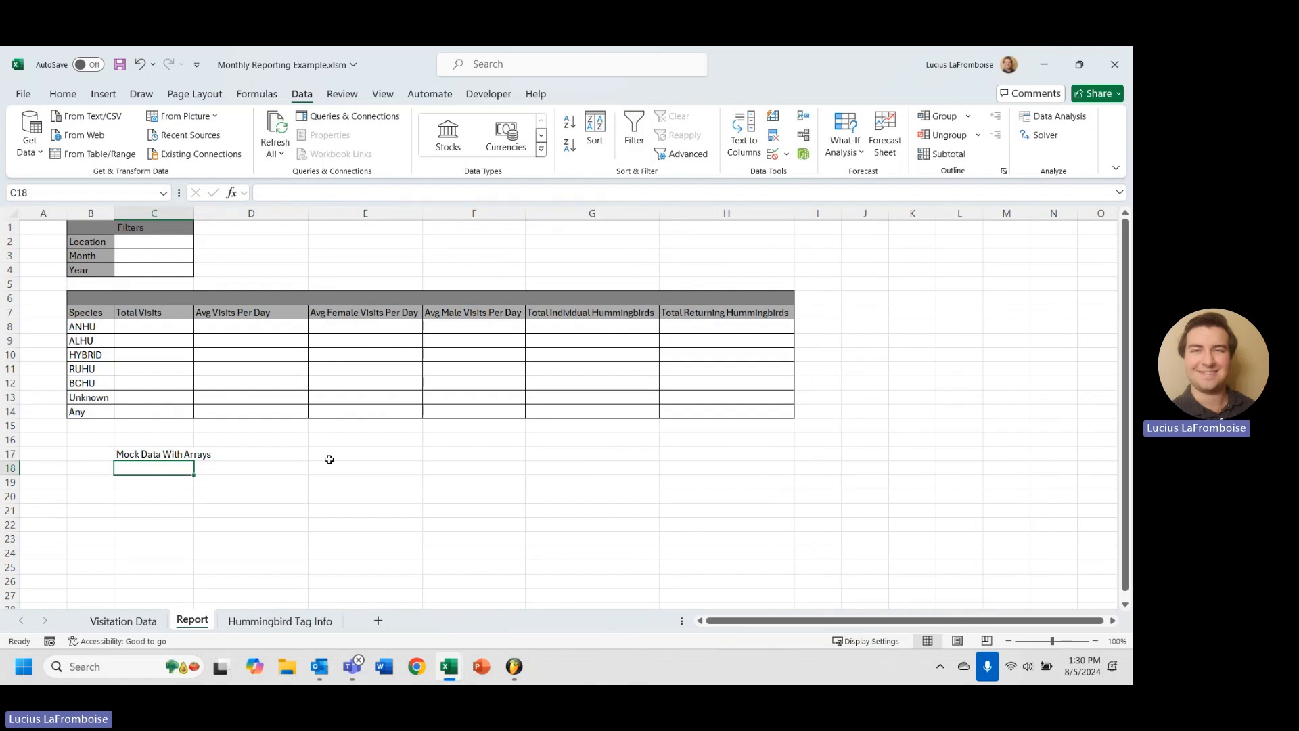
# Enter the headers Location, Month and Year in C18, D18 and E18.
pyautogui.write('Location')
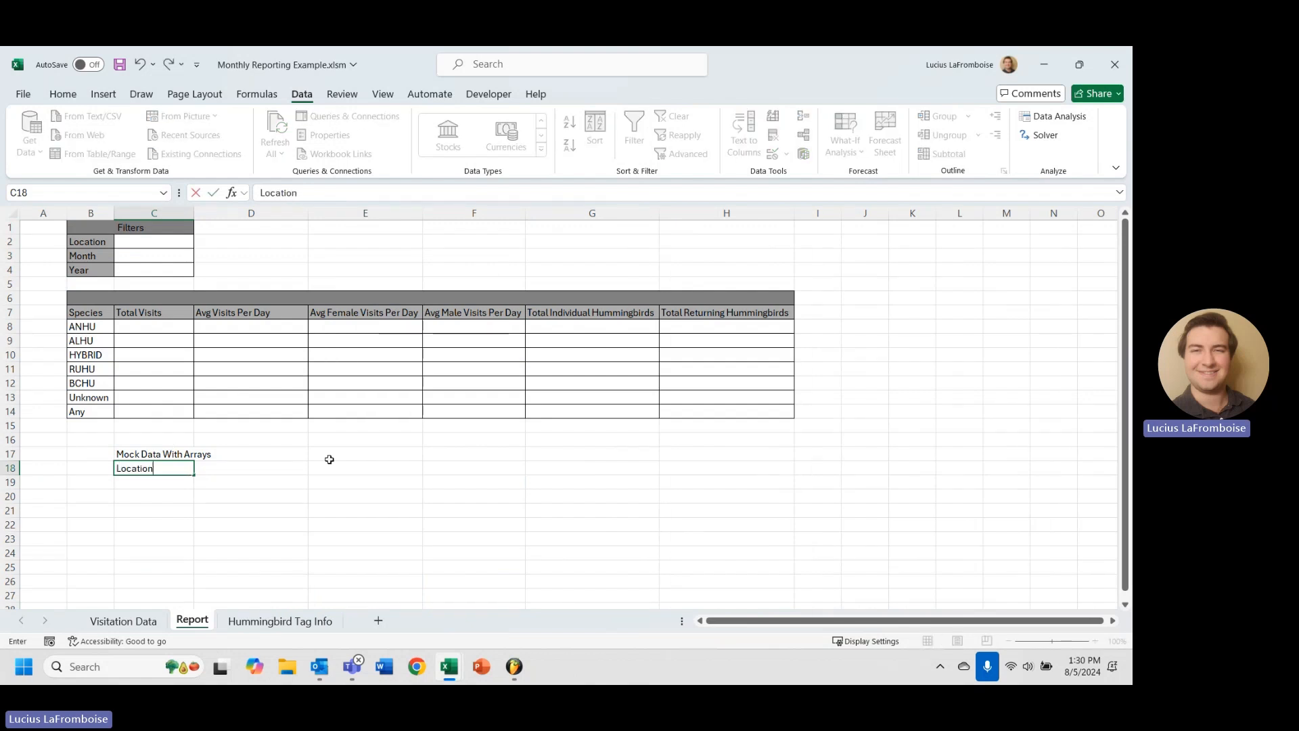
pyautogui.press('Tab')
pyautogui.write('Month')
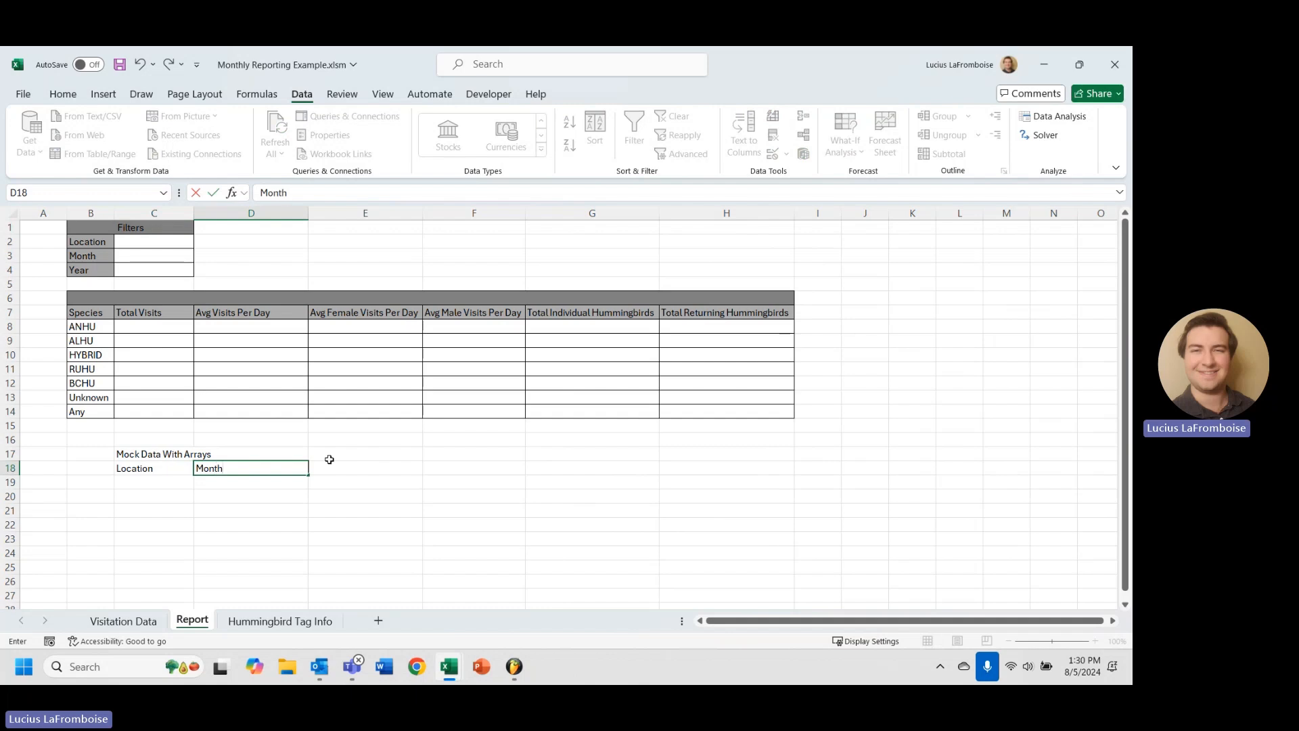
pyautogui.press('Tab')
pyautogui.write('Year')
pyautogui.press('Return')
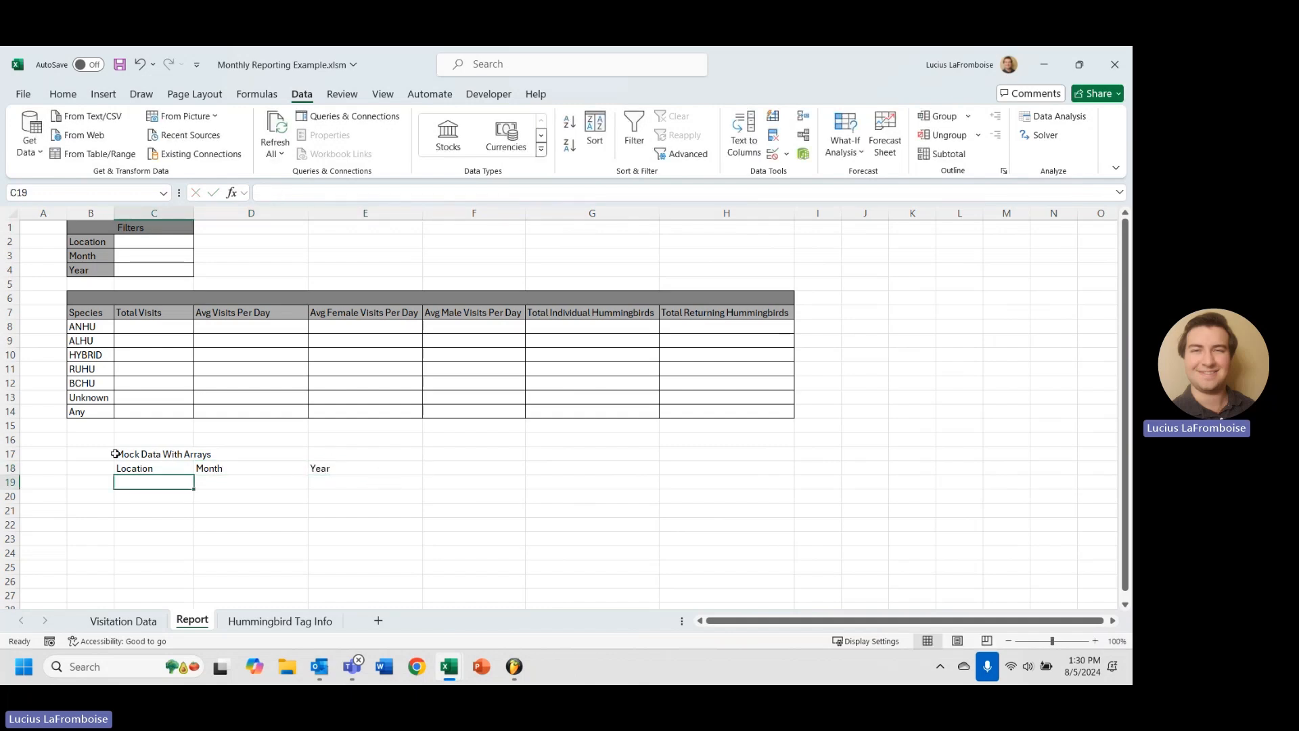
# Review the existing summary cells, including the UNIQUE formula in B8, then select C19.
pyautogui.click(216, 479)
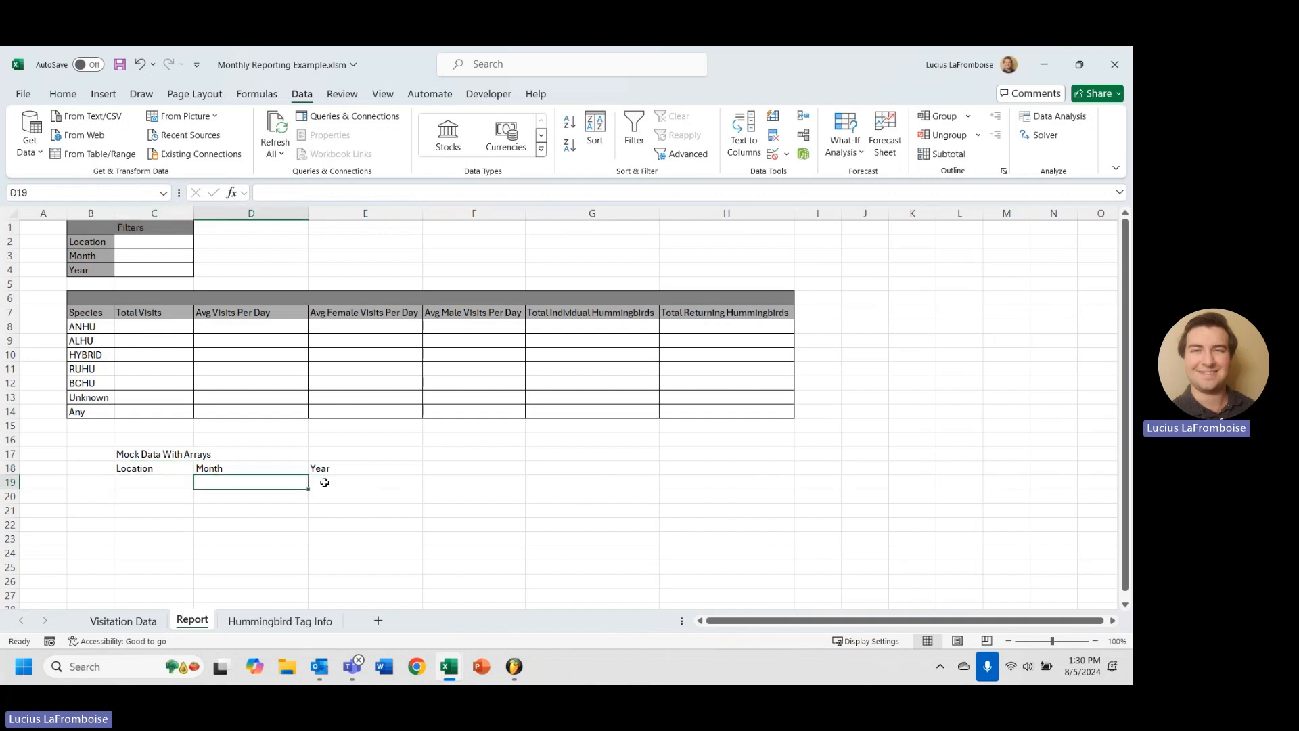
pyautogui.click(340, 482)
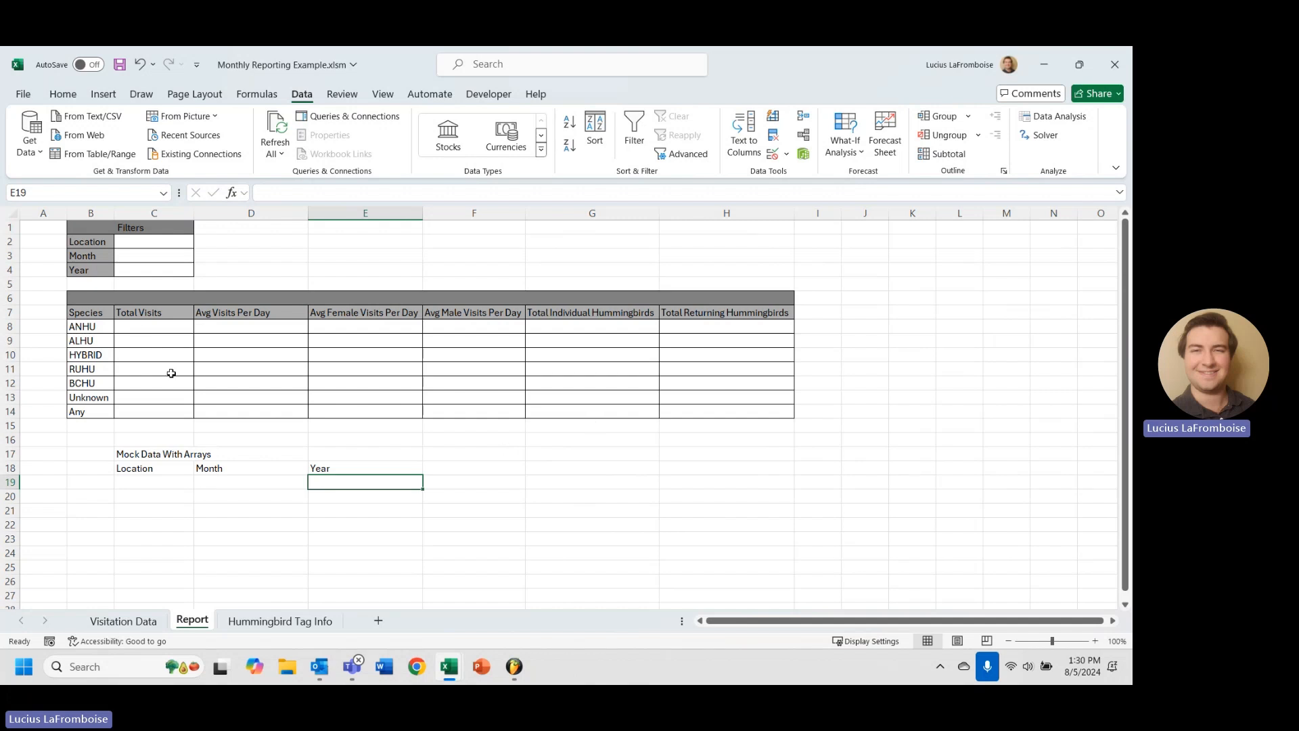
pyautogui.click(111, 327)
pyautogui.click(289, 334)
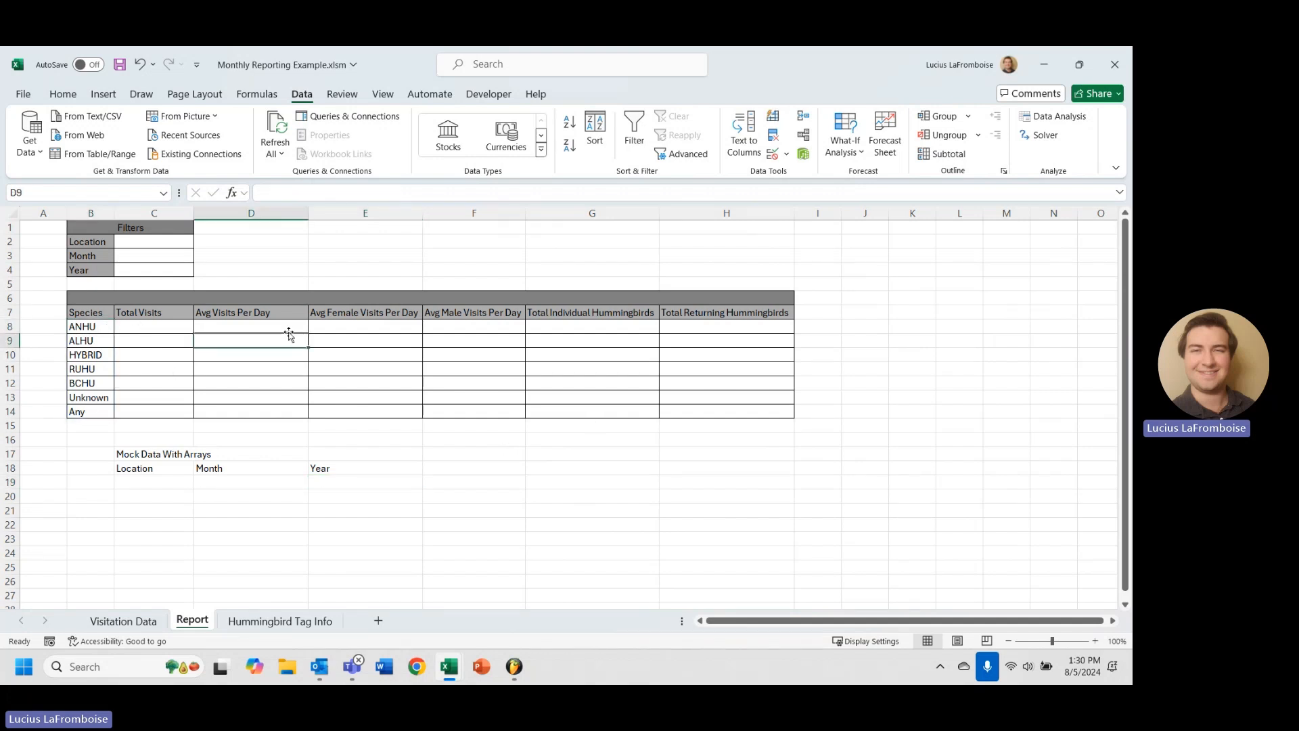
pyautogui.click(410, 345)
pyautogui.click(518, 353)
pyautogui.click(628, 379)
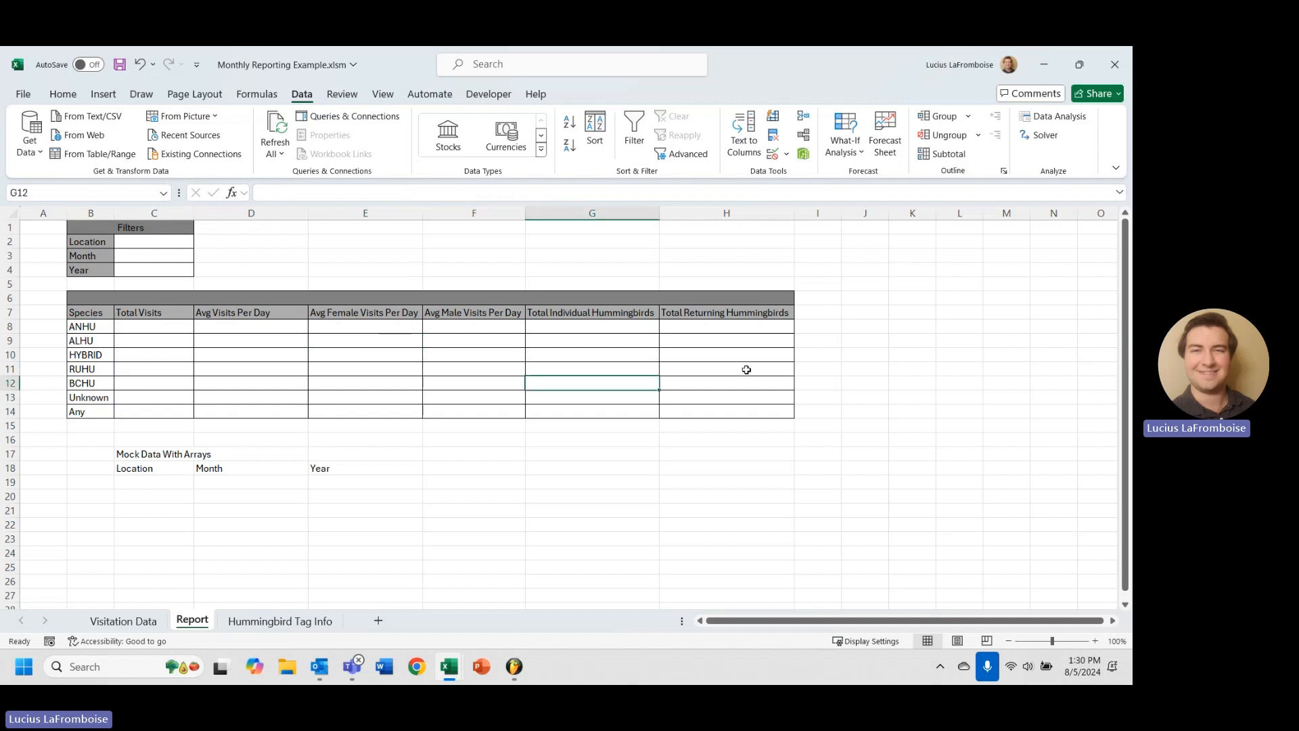
pyautogui.moveTo(136, 479); pyautogui.dragTo(135, 473)
pyautogui.click(183, 484)
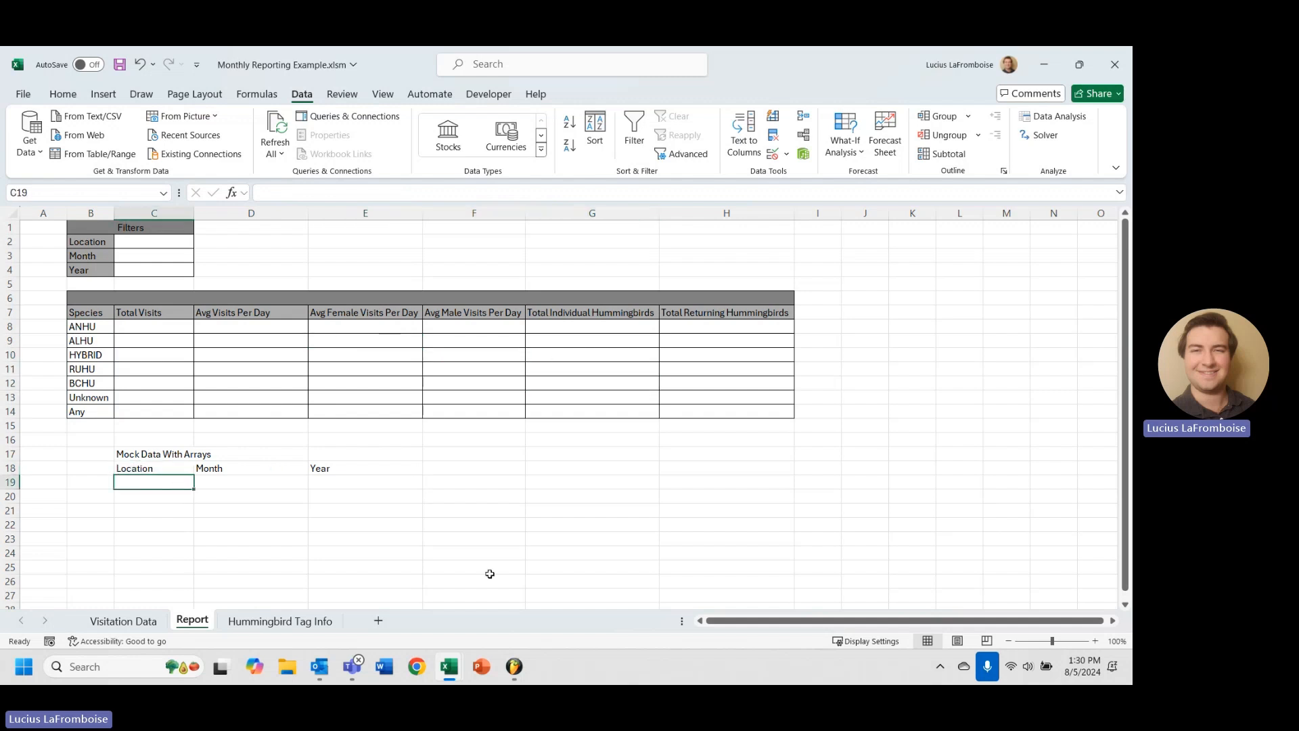
# Enter =Table3[Location]=C2 in C19 to test each visit's location.
pyautogui.write('=')
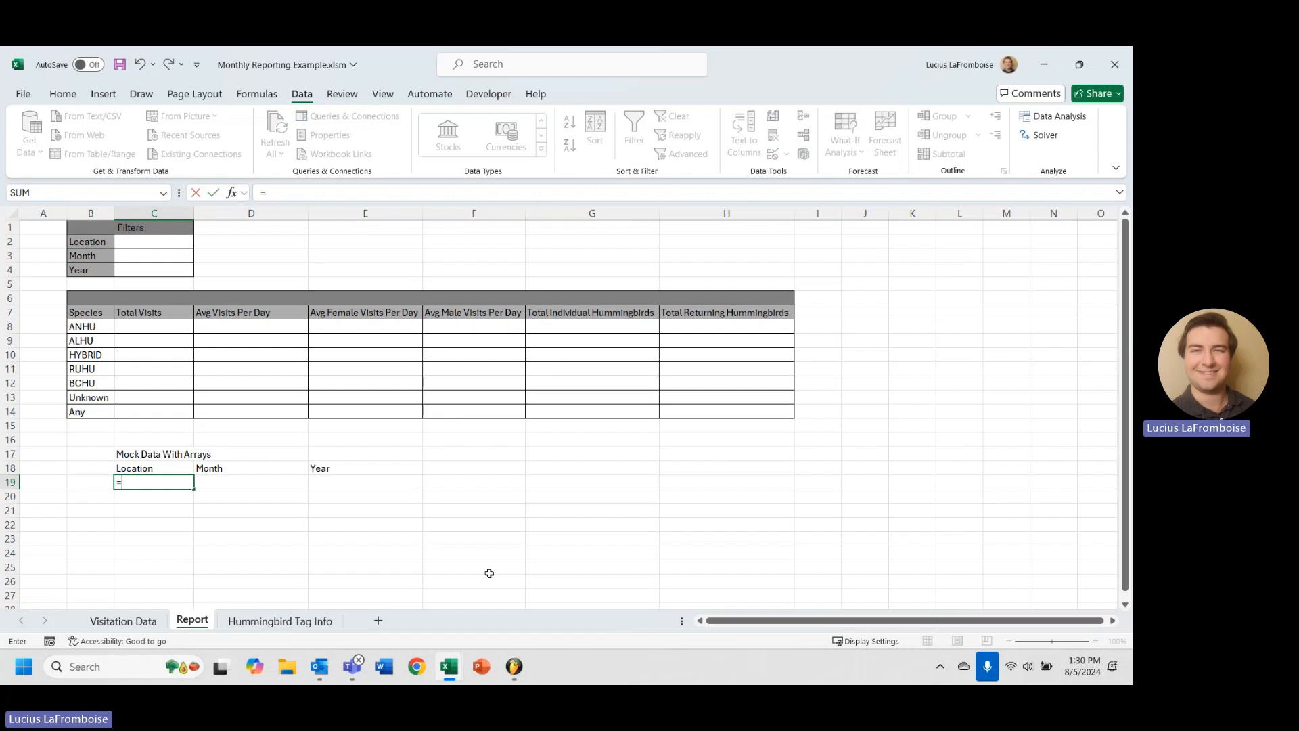
pyautogui.write('Table1[')
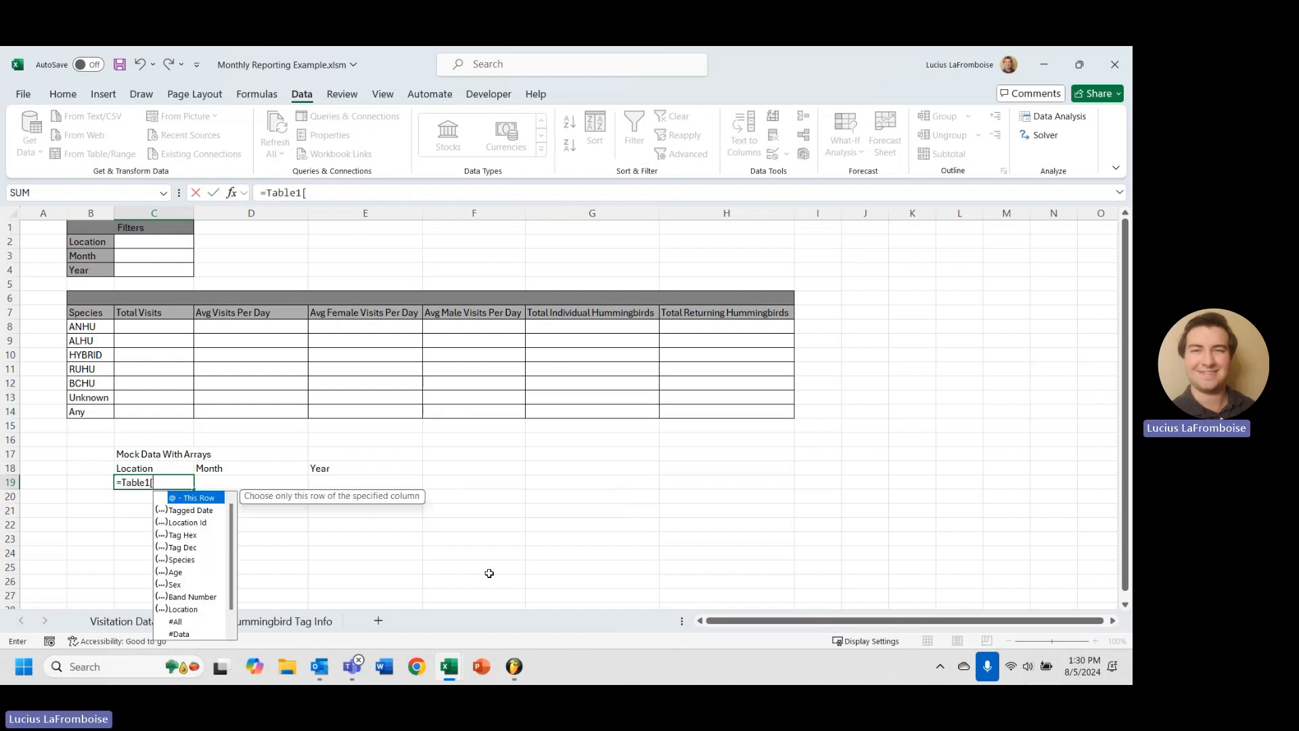
pyautogui.write('Loc')
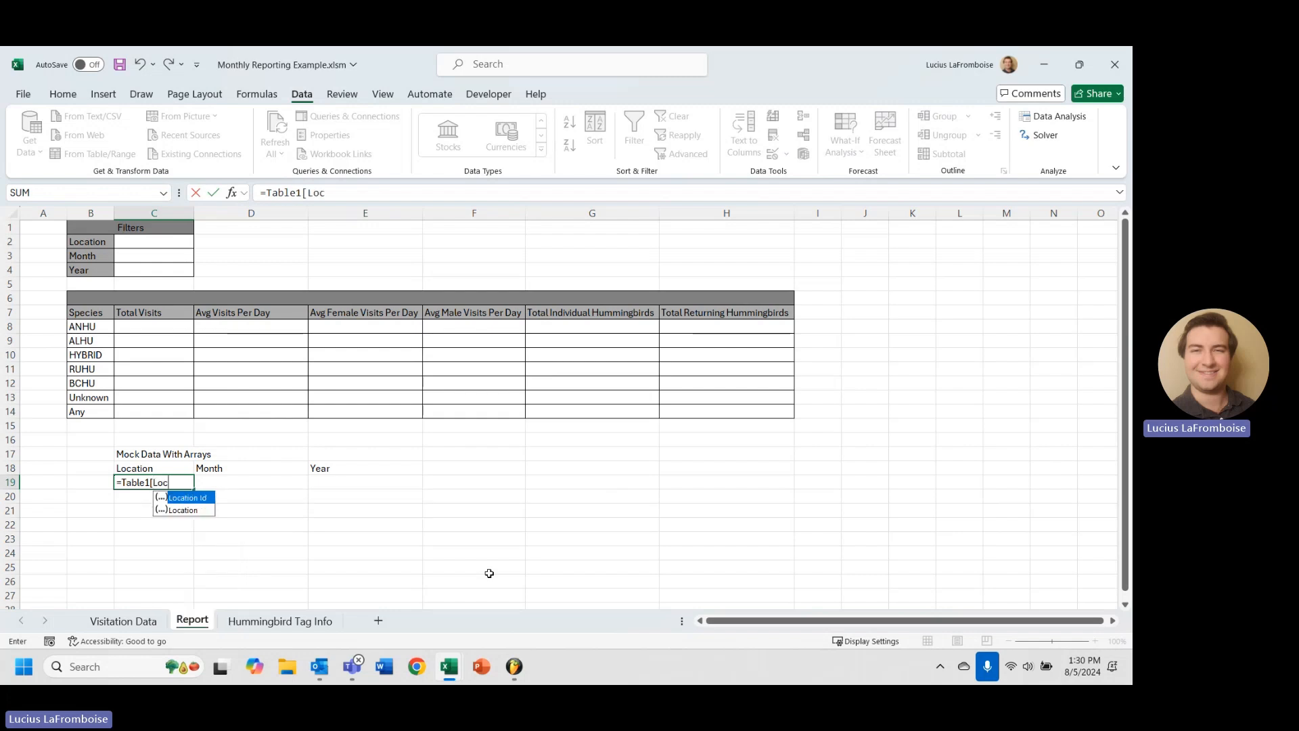
pyautogui.press('Down')
pyautogui.press('BackSpace')
pyautogui.press('BackSpace')
pyautogui.press('BackSpace')
pyautogui.press('BackSpace')
pyautogui.press('BackSpace')
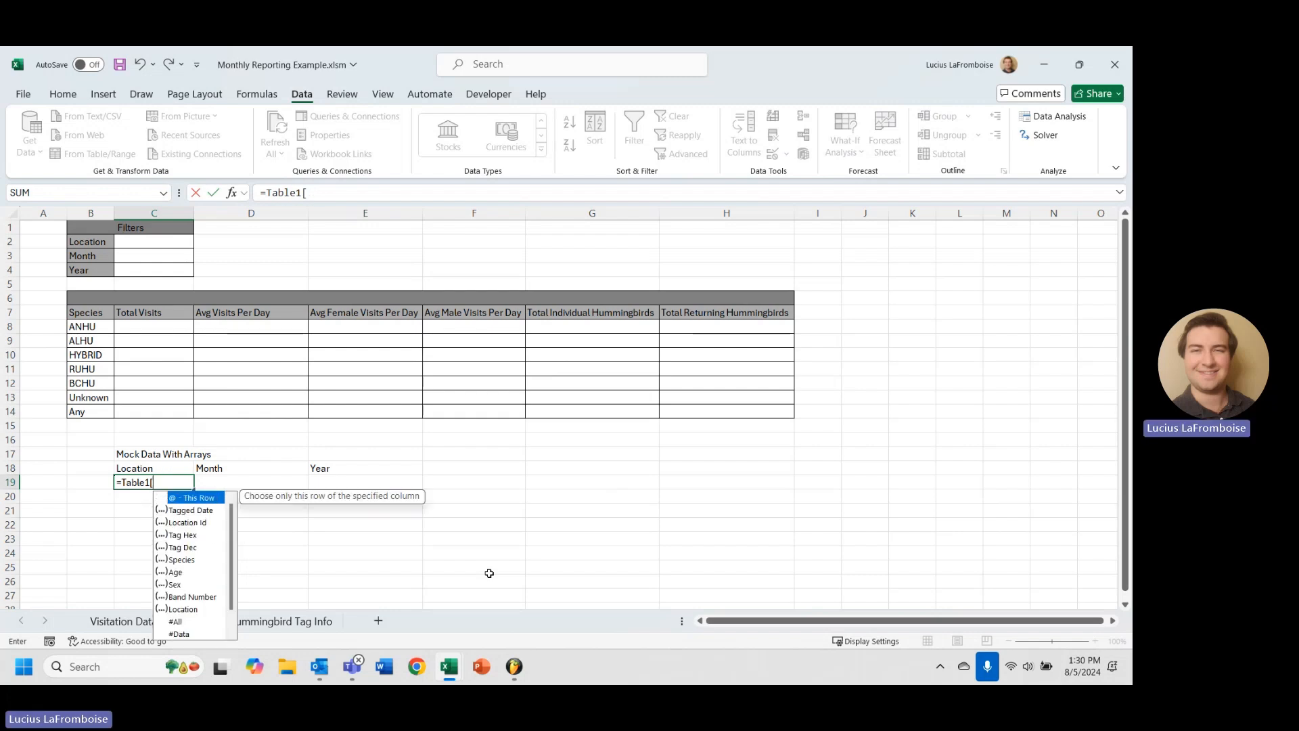
pyautogui.write('3')
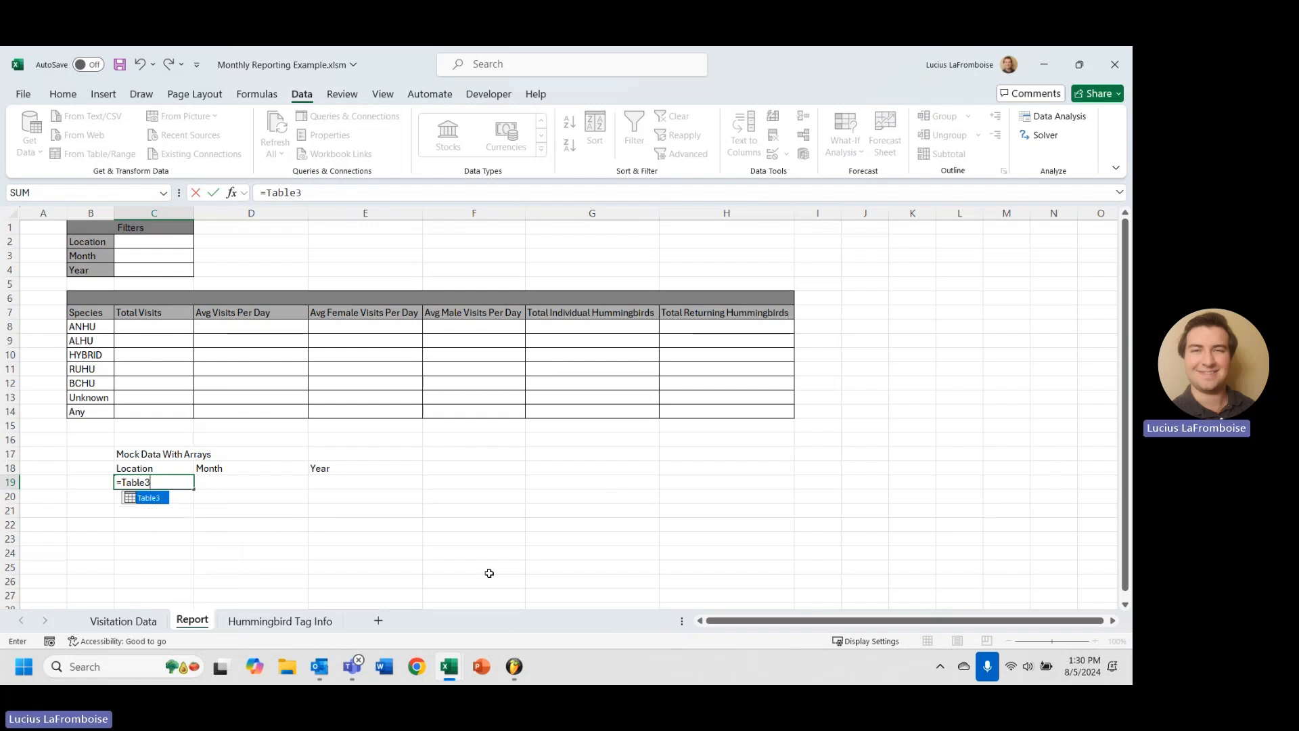
pyautogui.write('[')
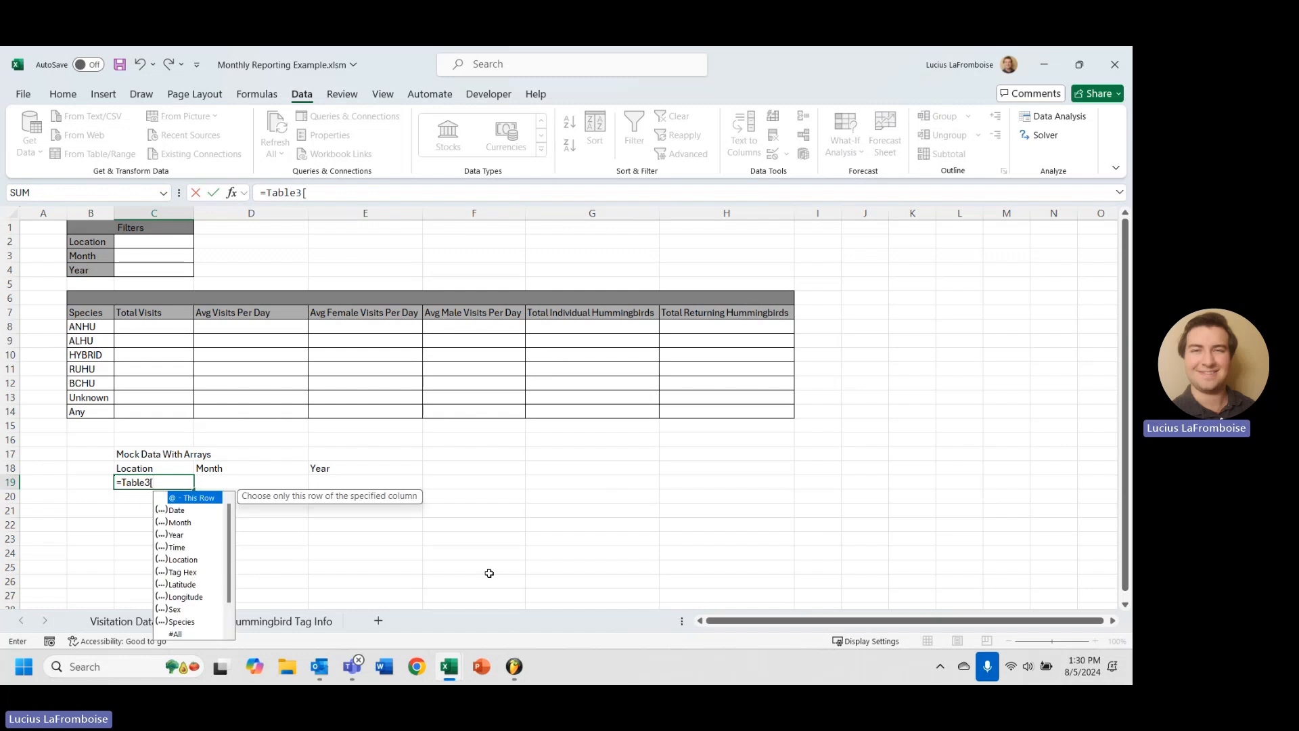
pyautogui.write('Loc')
pyautogui.press('Tab')
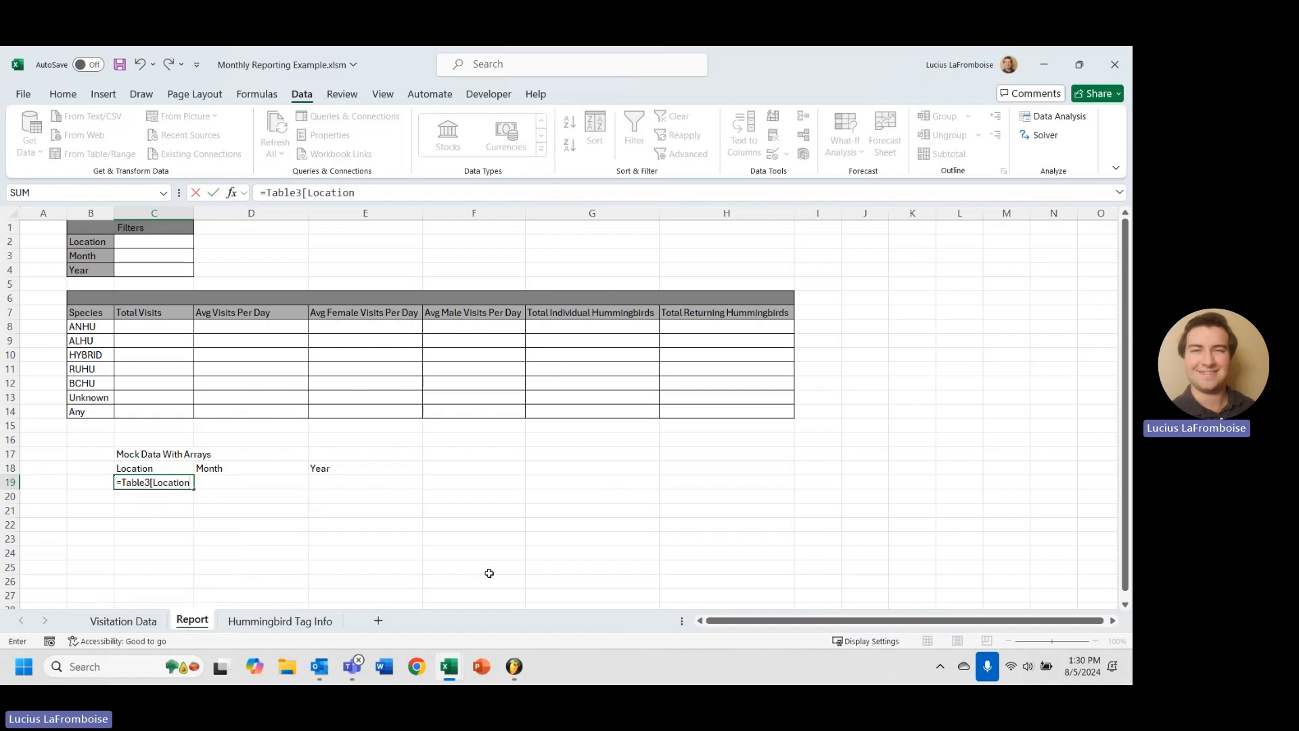
pyautogui.write(']=')
pyautogui.click(145, 243)
pyautogui.press('Return')
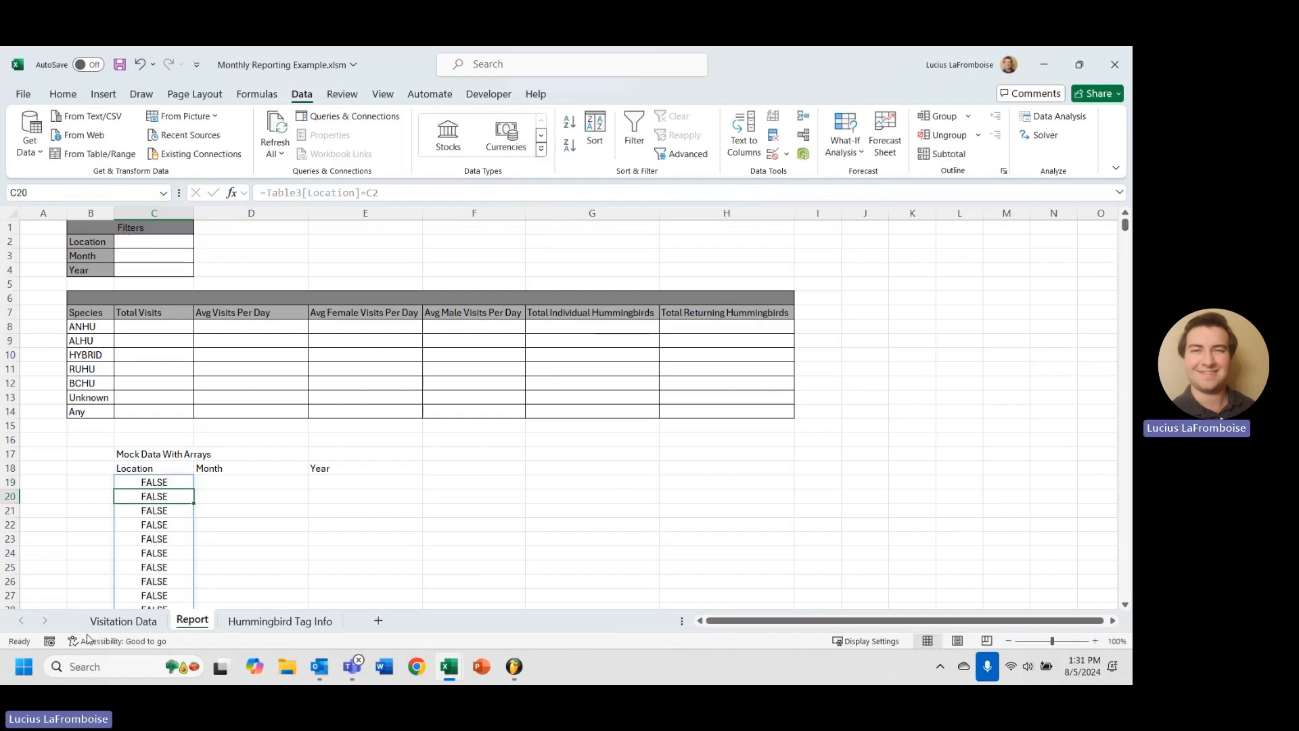
# Select the spilled TRUE/FALSE results in column C and turn on filtering for them.
pyautogui.scroll(-5, 104, 502)
pyautogui.scroll(5, 149, 447)
pyautogui.click(176, 478)
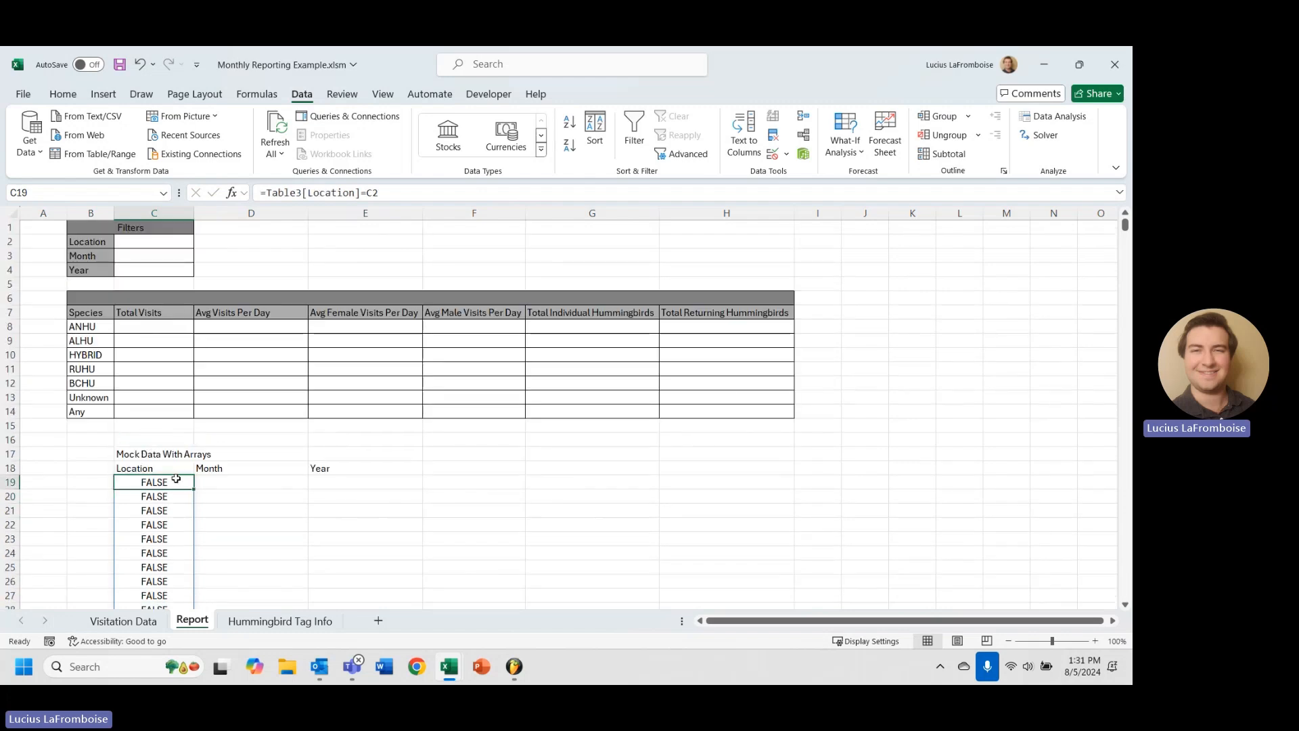
pyautogui.hotkey('ctrl', 'shift', 'Down')
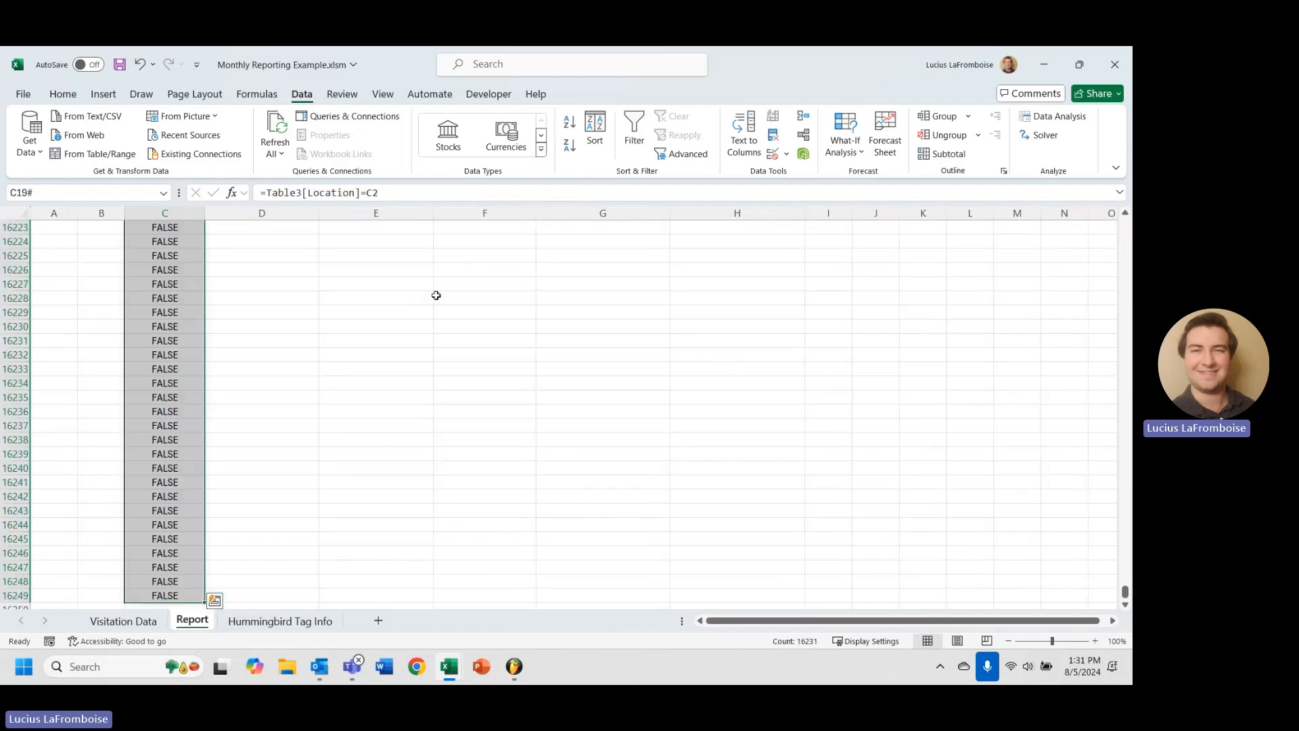
pyautogui.click(648, 138)
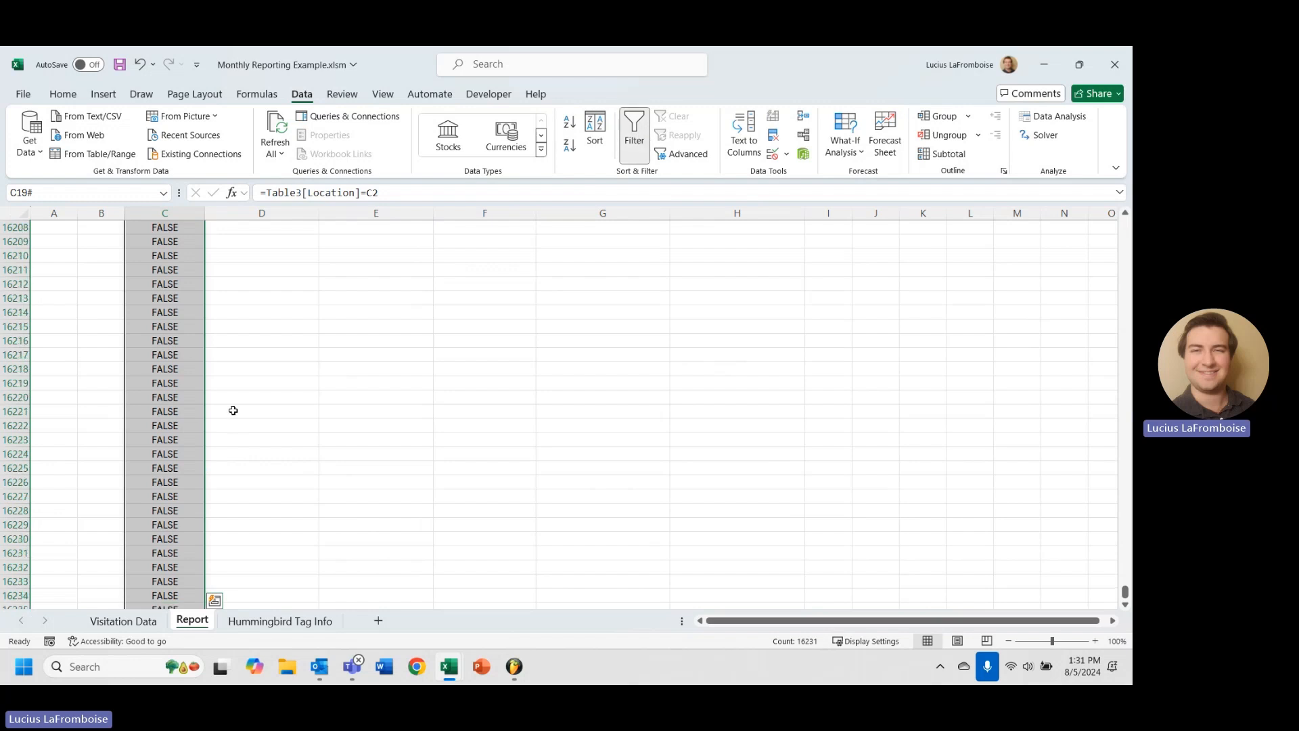
pyautogui.hotkey('ctrl', 'Up')
pyautogui.press('Up')
pyautogui.scroll(4, 154, 434)
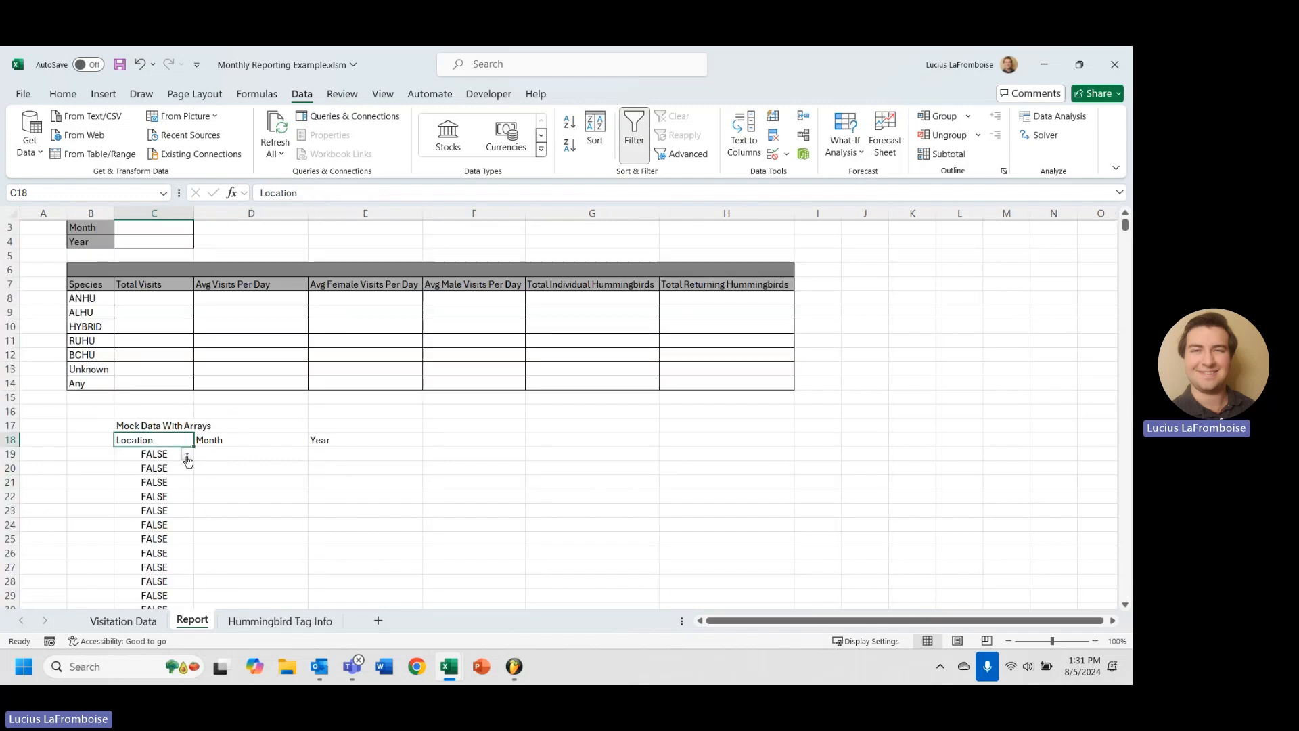
# Set the Location filter in C2 to B1 and check the helper column's filter list.
pyautogui.click(187, 454)
pyautogui.click(171, 428)
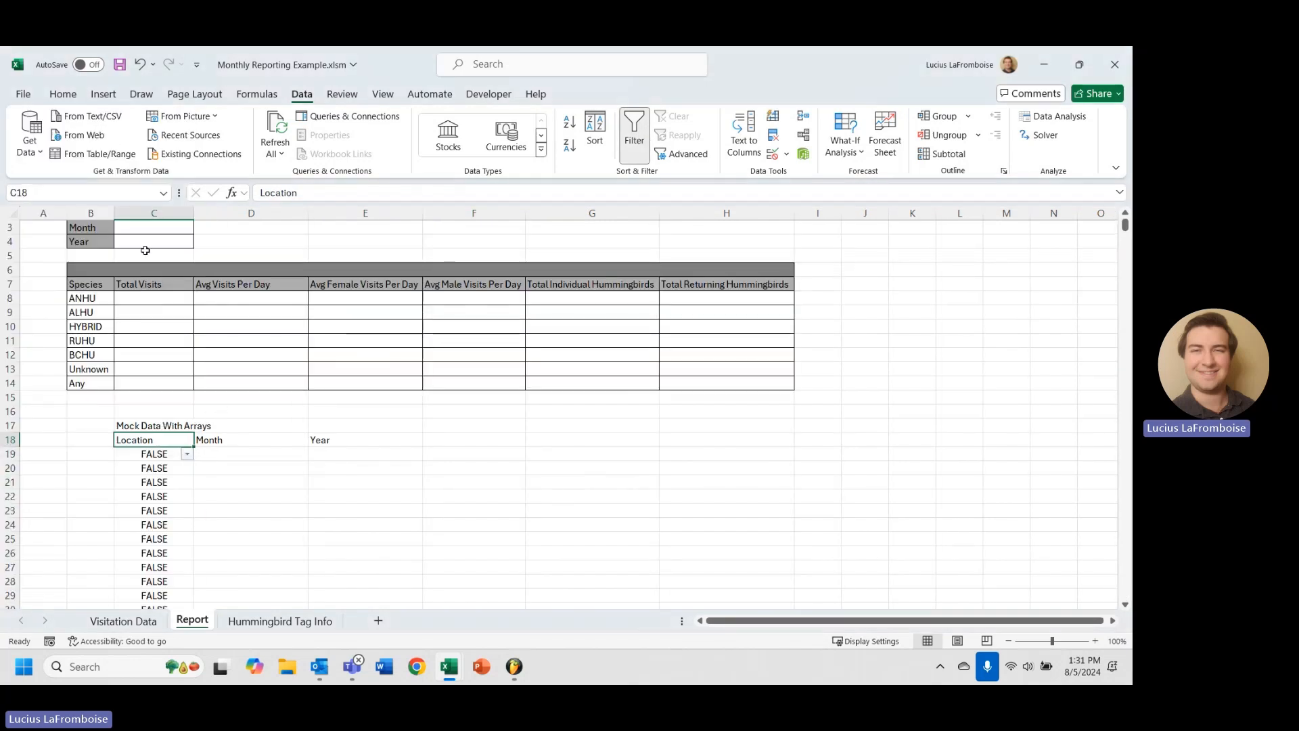
pyautogui.scroll(1, 145, 250)
pyautogui.click(140, 242)
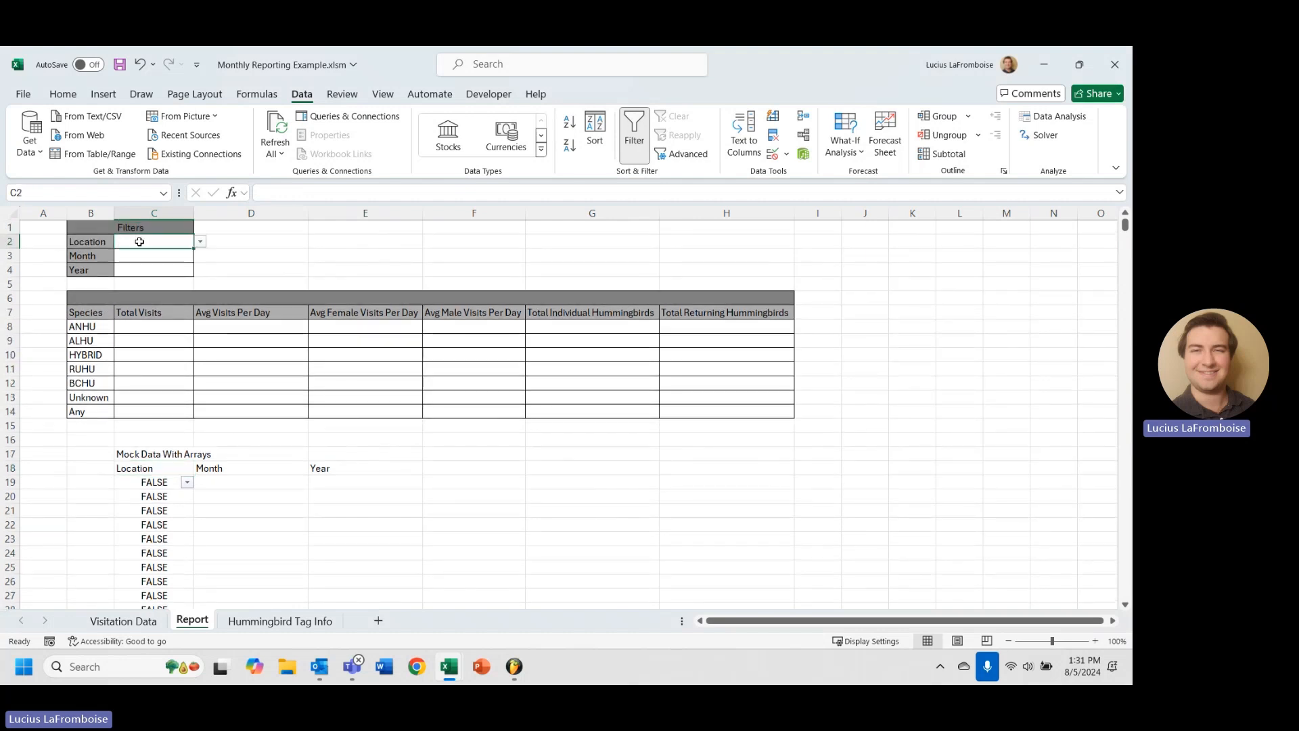
pyautogui.click(200, 242)
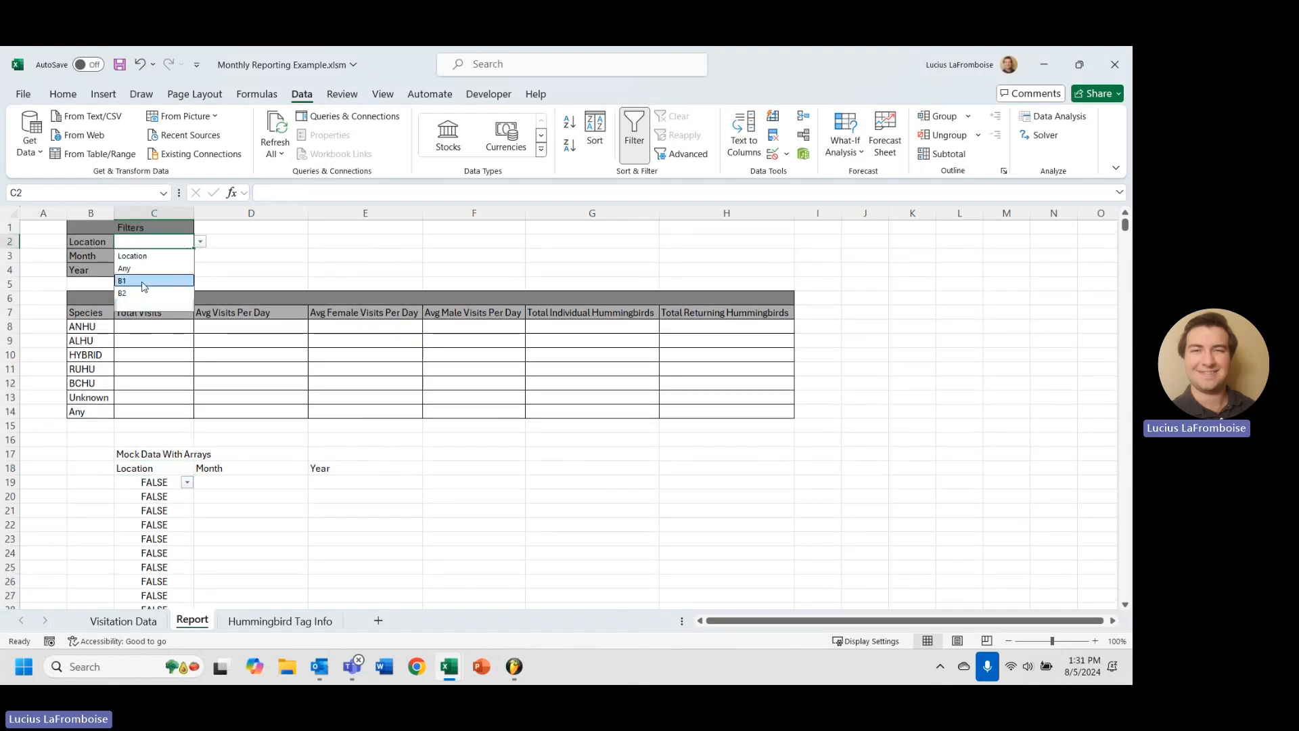
pyautogui.click(143, 281)
pyautogui.click(187, 482)
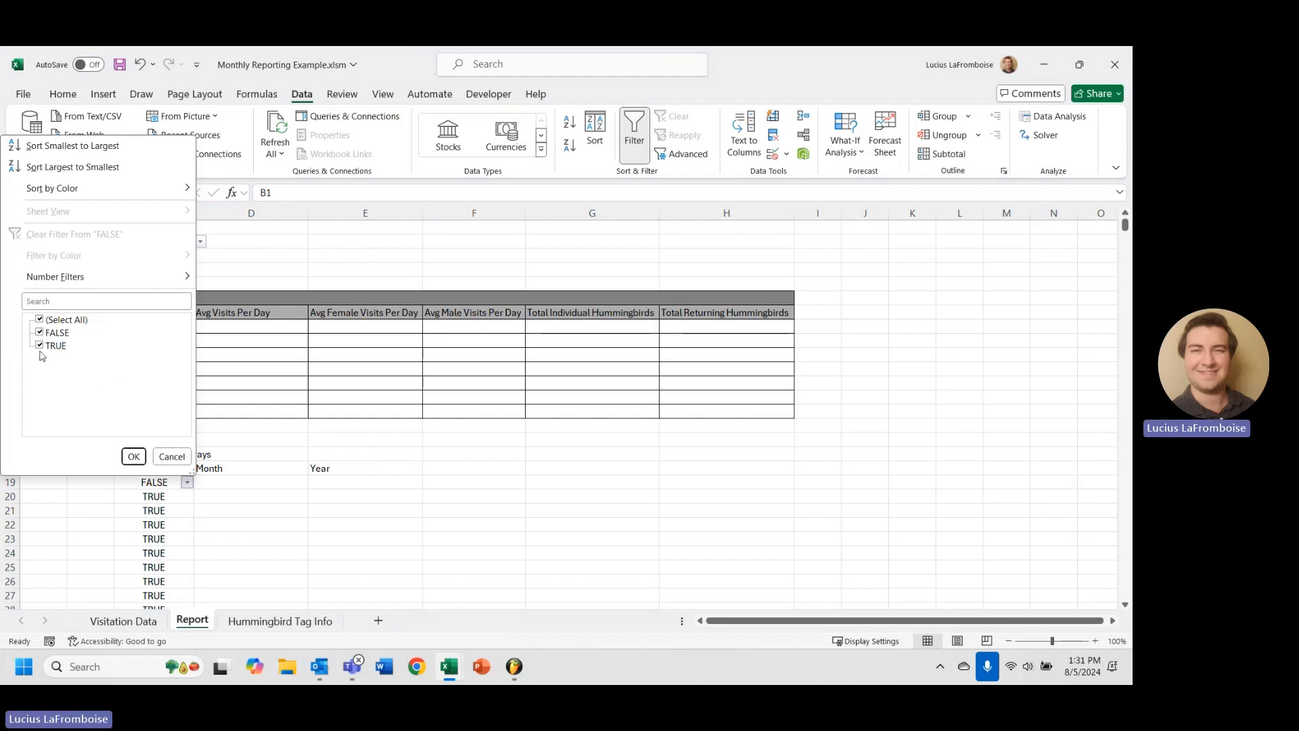
pyautogui.click(185, 460)
# Review the Location values on the Visitation Data sheet, then return to Report at D19.
pyautogui.click(123, 620)
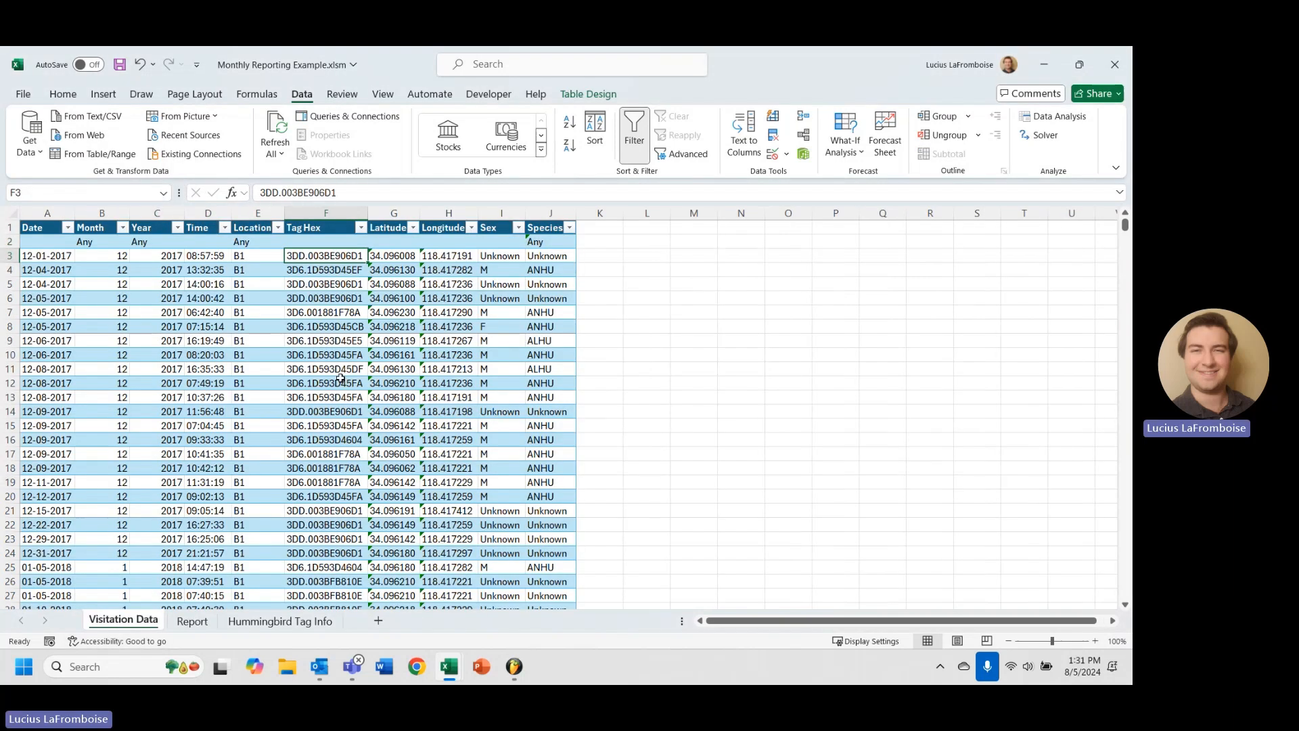
pyautogui.click(277, 227)
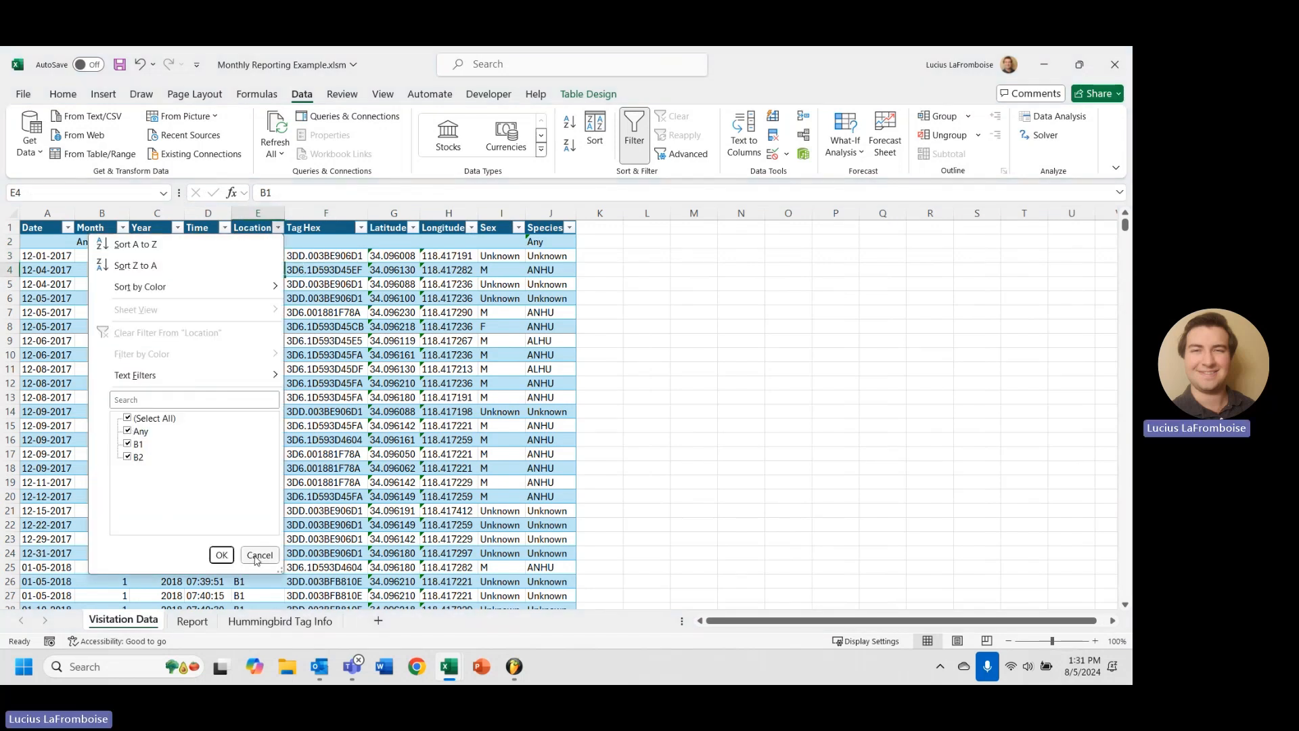
pyautogui.click(227, 561)
pyautogui.click(202, 626)
pyautogui.click(226, 440)
pyautogui.click(217, 484)
pyautogui.click(159, 495)
pyautogui.scroll(-10, 178, 527)
pyautogui.scroll(10, 178, 528)
pyautogui.click(217, 484)
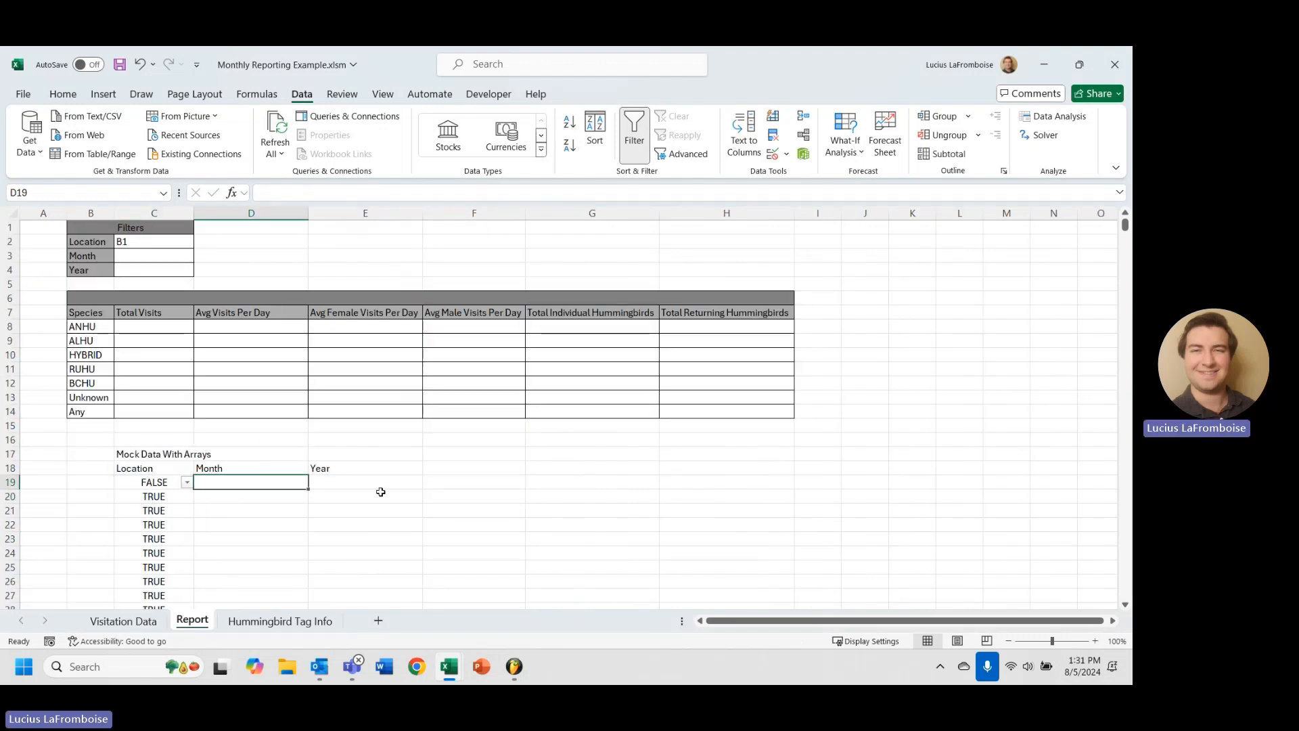
# Enter =Table3[Month]=C3 in D19 and check its spilled FALSE results down the column.
pyautogui.write('=Table')
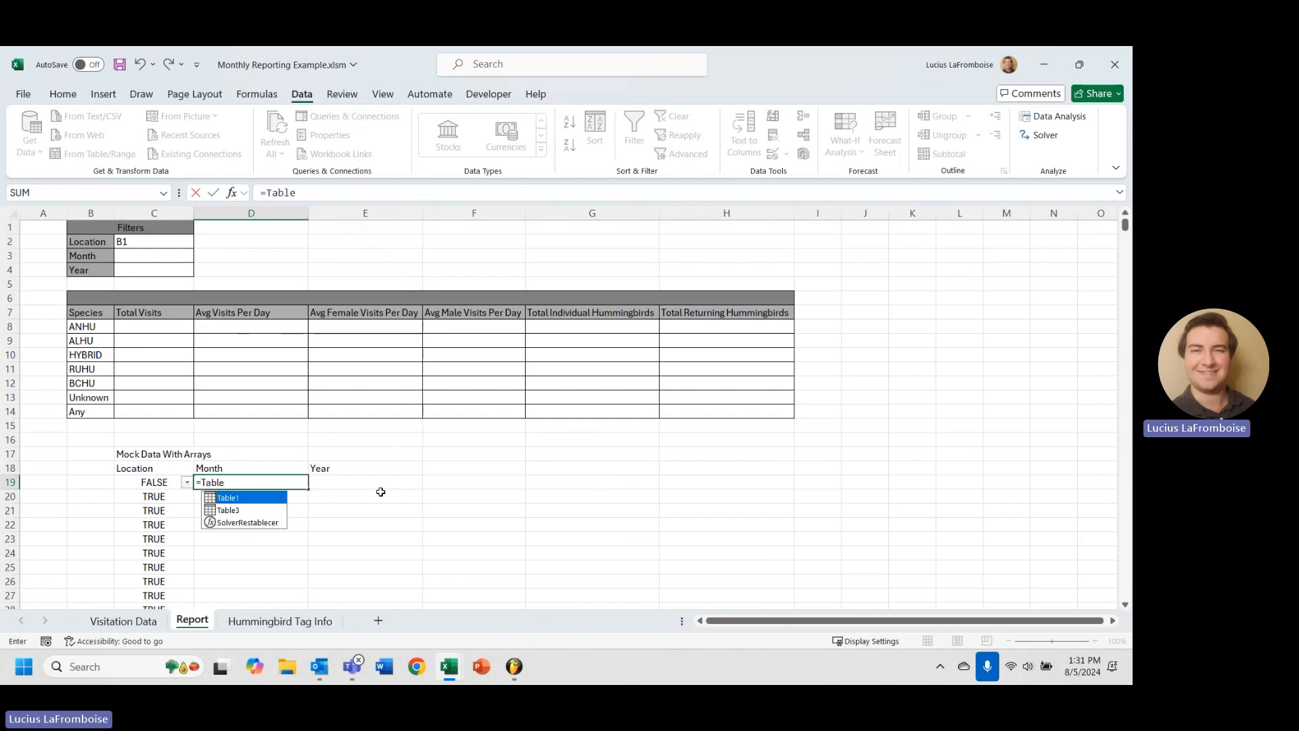
pyautogui.press('Down')
pyautogui.press('Tab')
pyautogui.write('[')
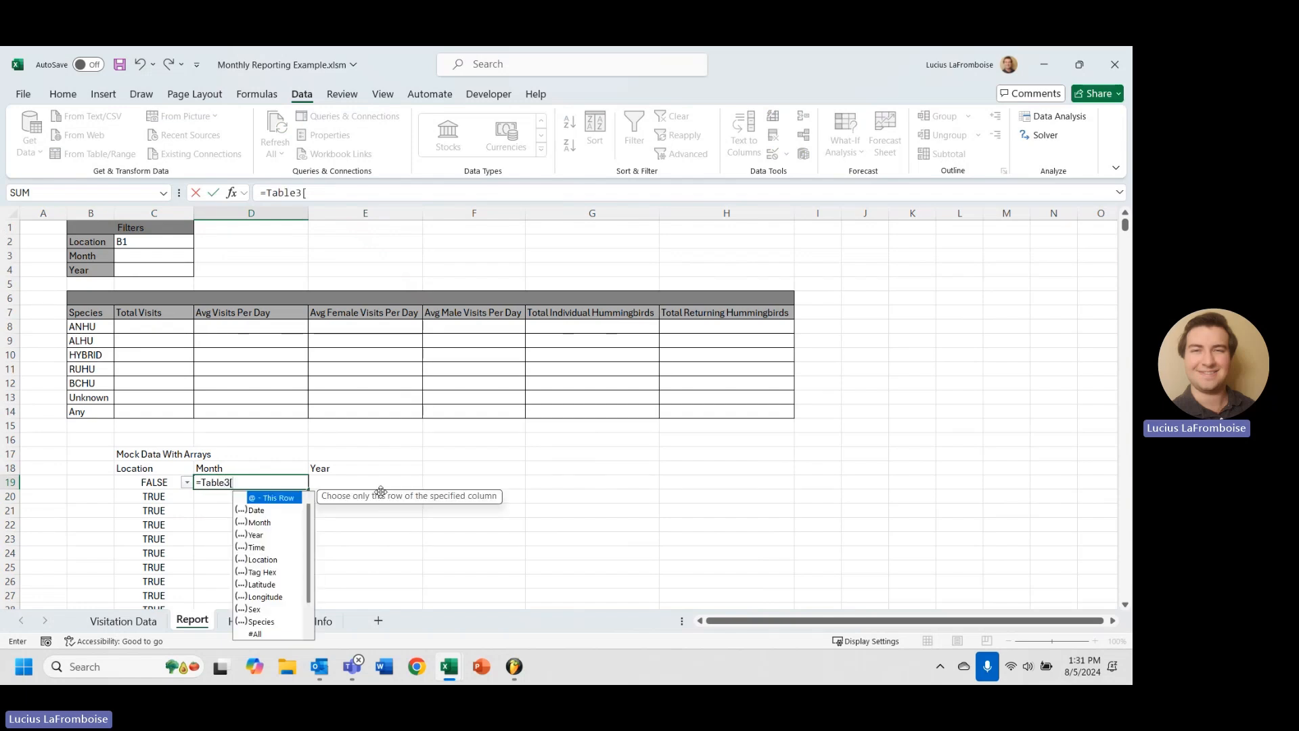
pyautogui.write('Month')
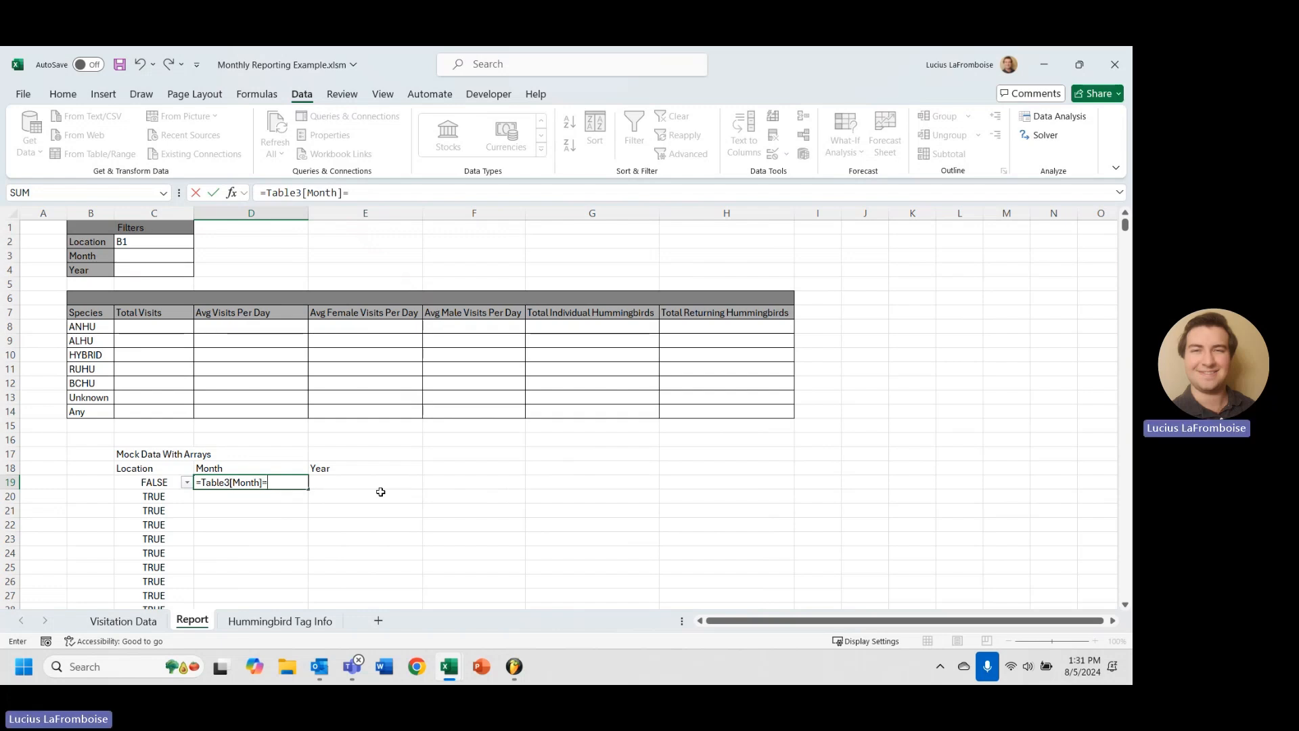
pyautogui.write(']=')
pyautogui.click(162, 255)
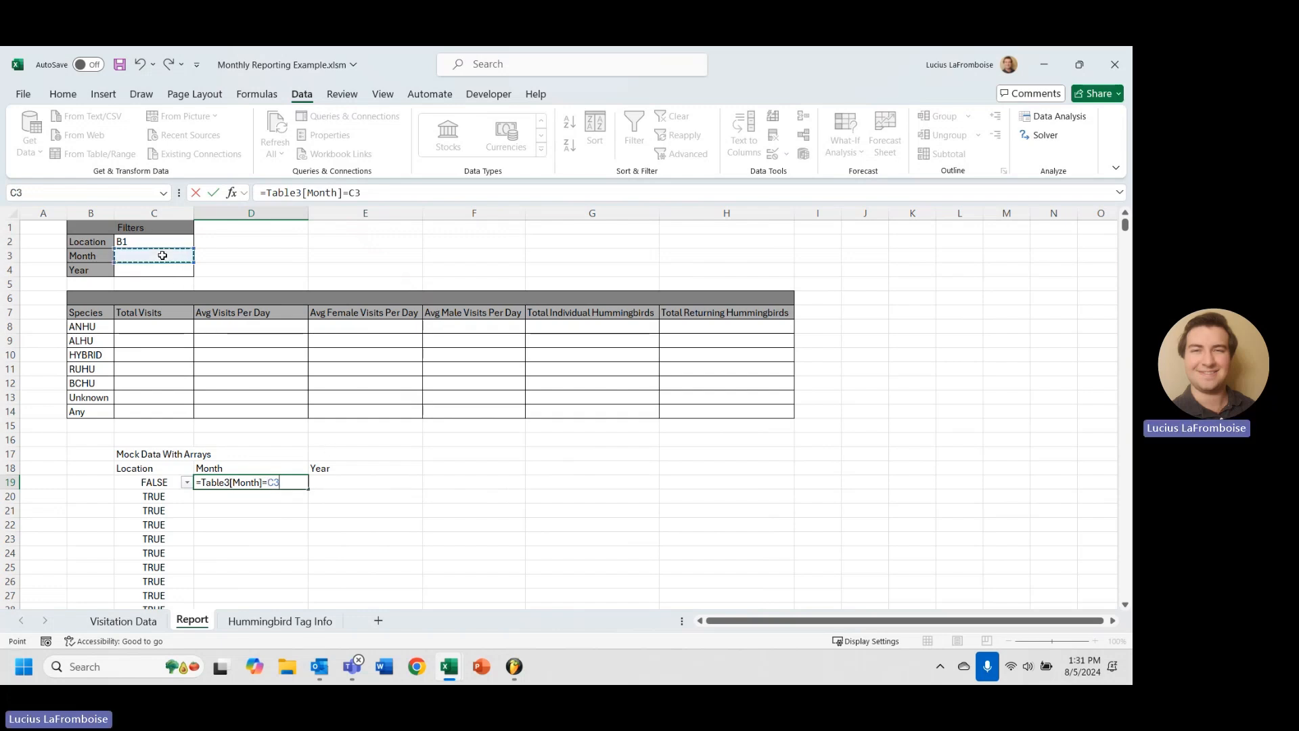
pyautogui.press('Return')
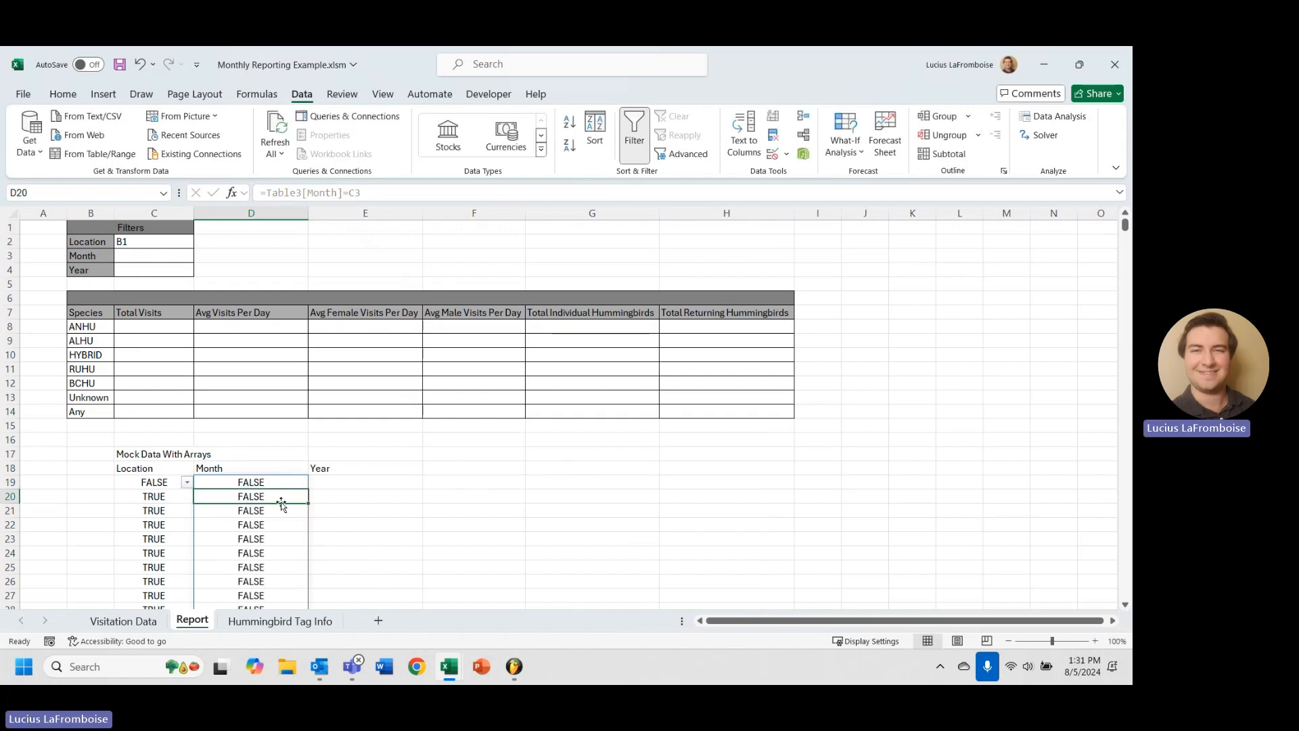
pyautogui.hotkey('ctrl', 'shift', 'Down')
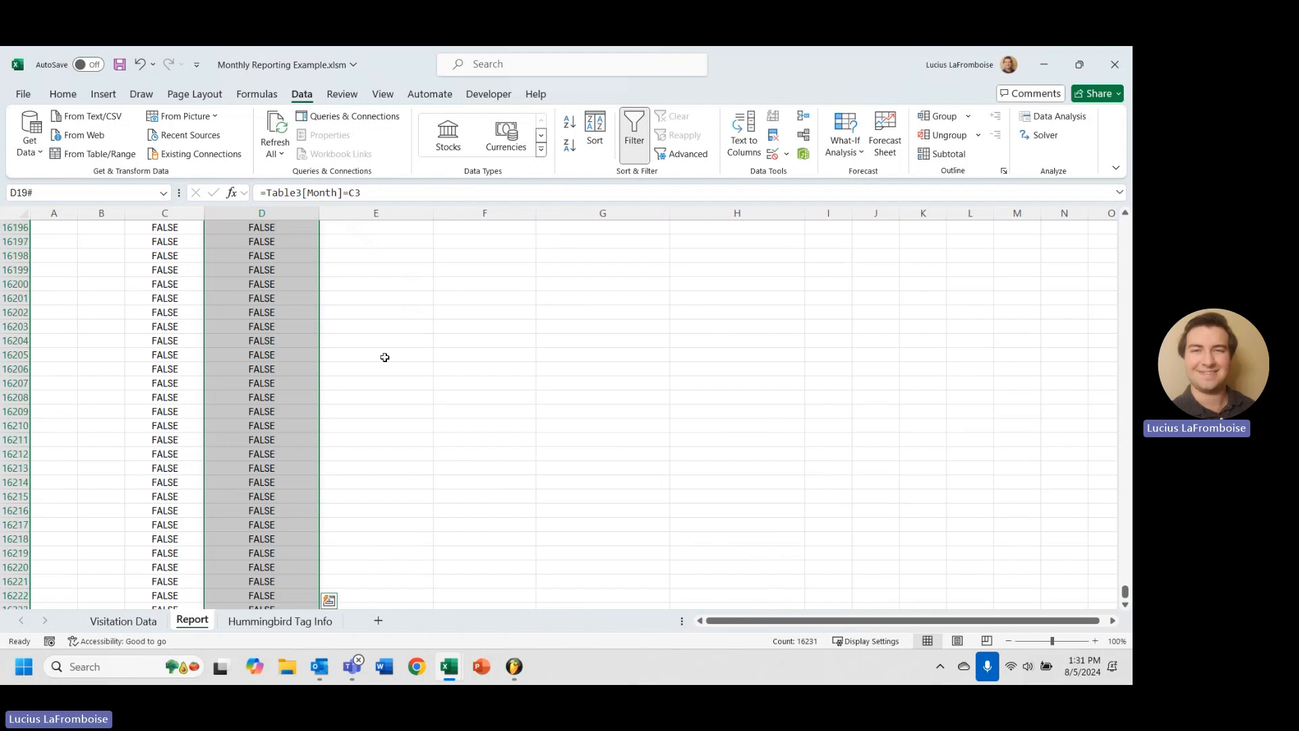
pyautogui.hotkey('ctrl', 'Up')
pyautogui.scroll(5, 305, 339)
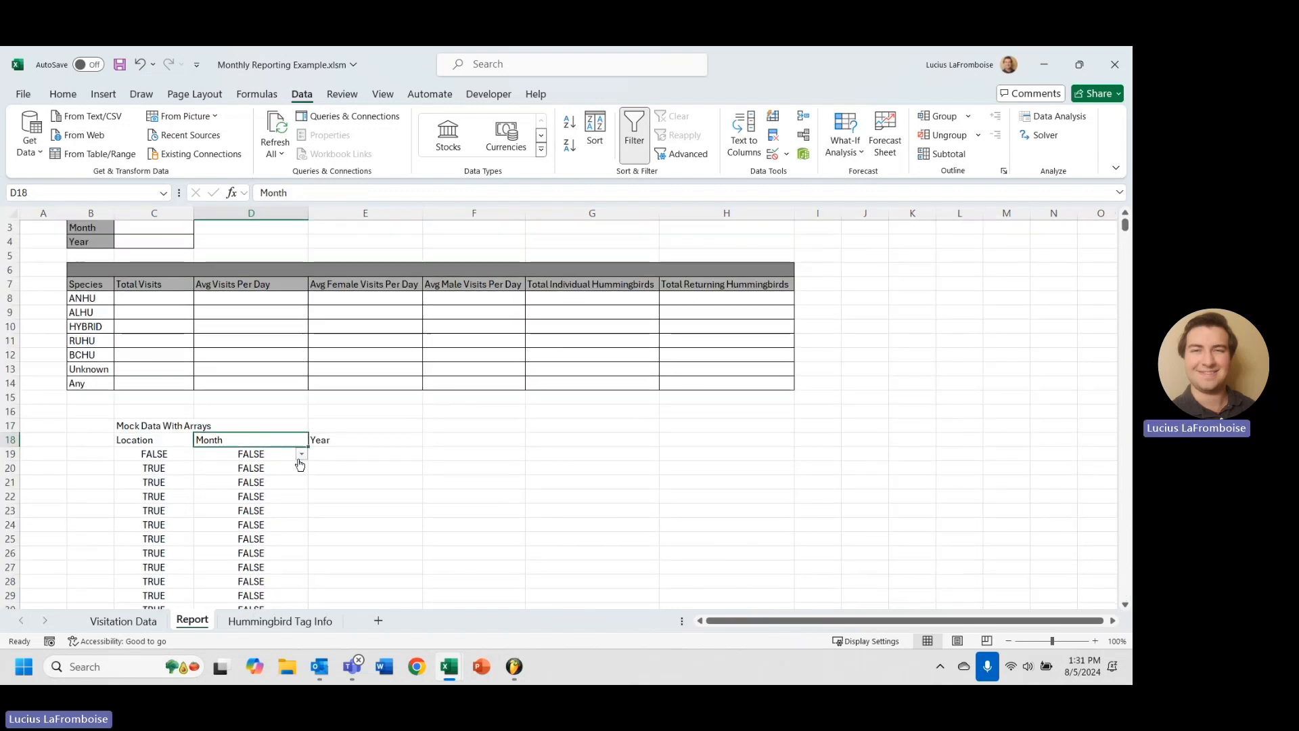
pyautogui.click(301, 454)
# Try months 12 and then 2 in the C3 filter, checking column D's filter values each time.
pyautogui.click(245, 428)
pyautogui.scroll(1, 169, 304)
pyautogui.click(134, 258)
pyautogui.click(201, 256)
pyautogui.click(190, 310)
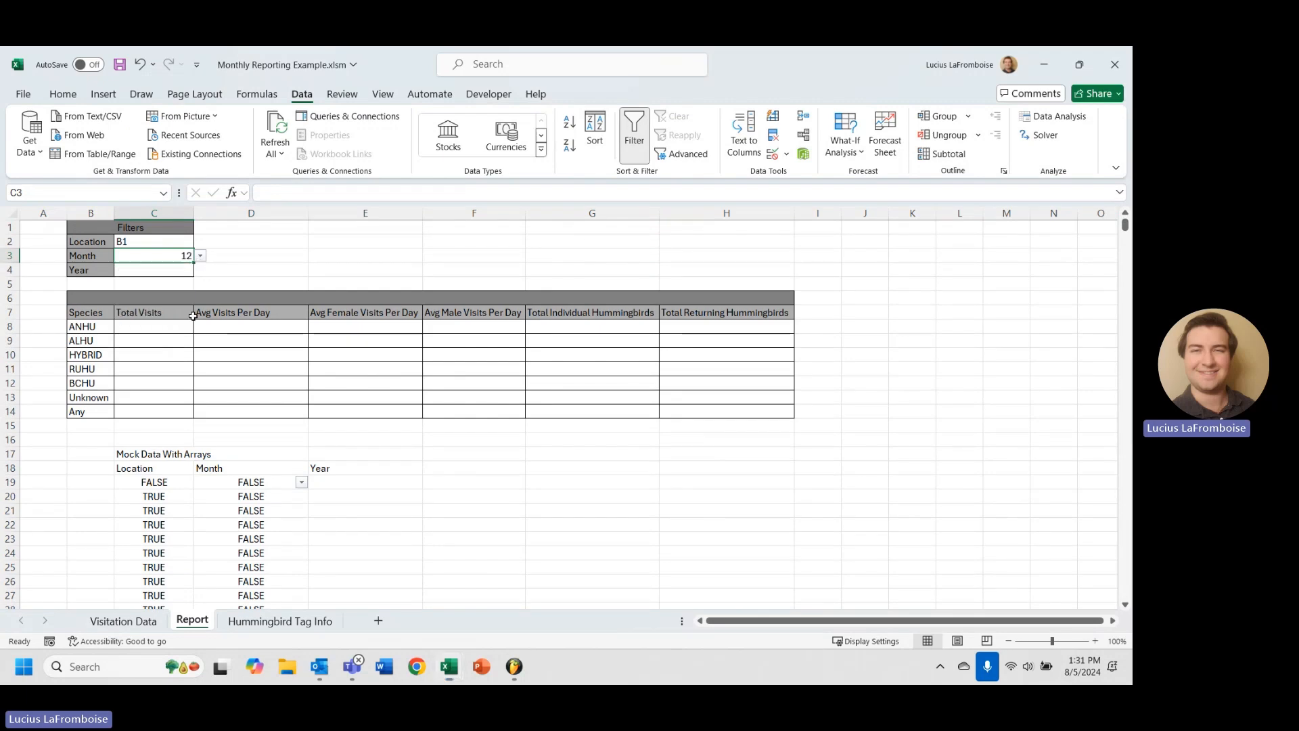
pyautogui.click(302, 482)
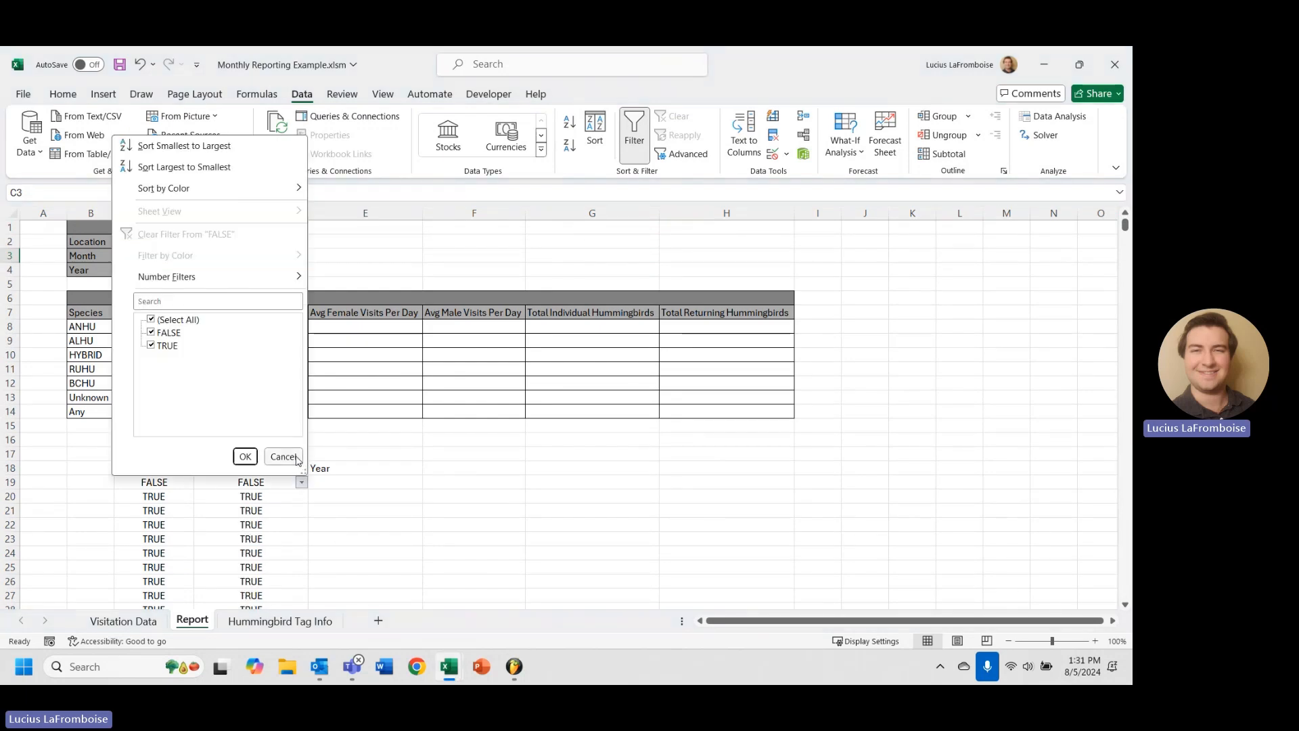
pyautogui.click(295, 459)
pyautogui.click(200, 256)
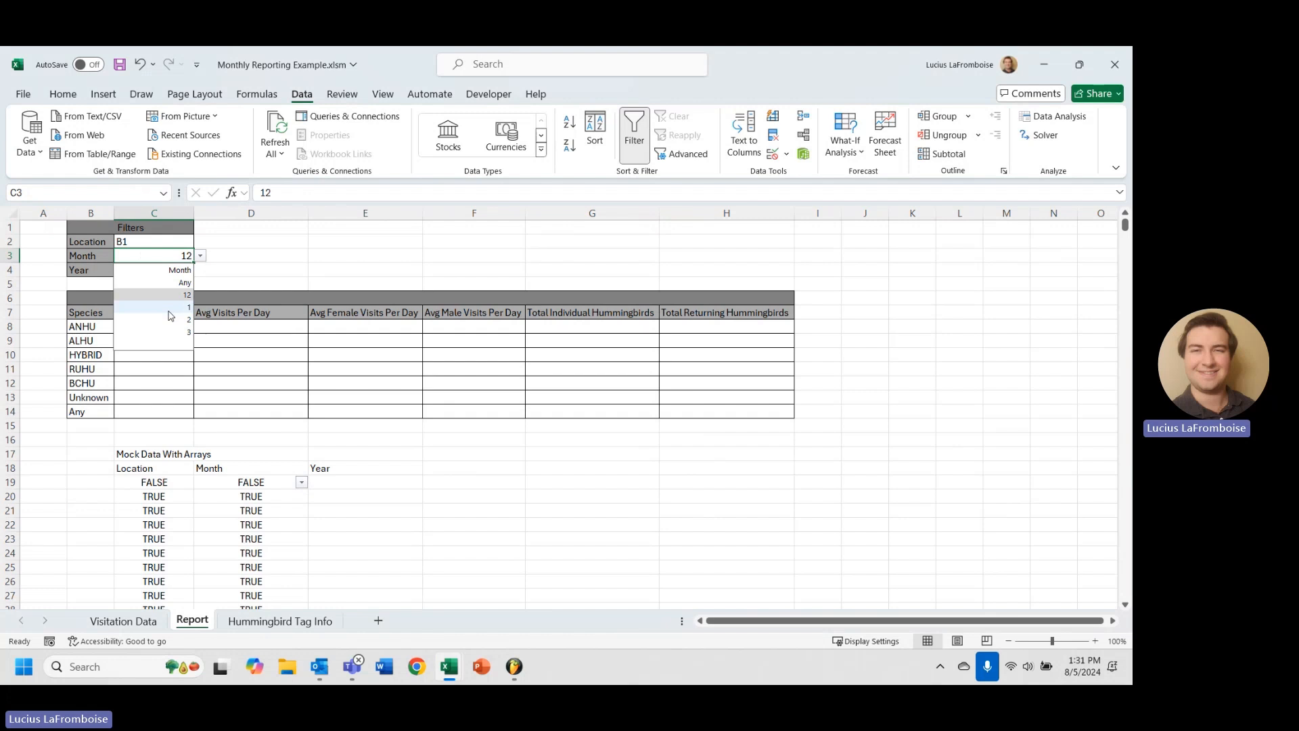
pyautogui.click(174, 322)
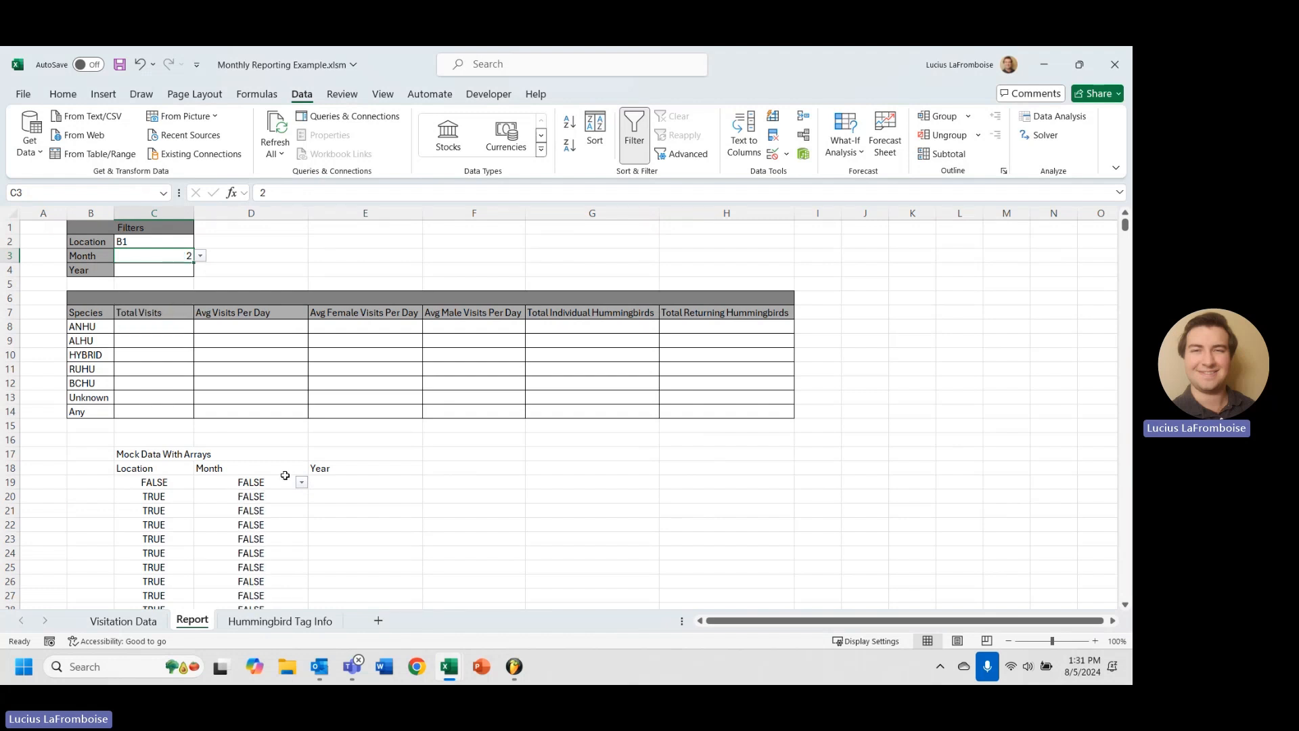
pyautogui.click(302, 482)
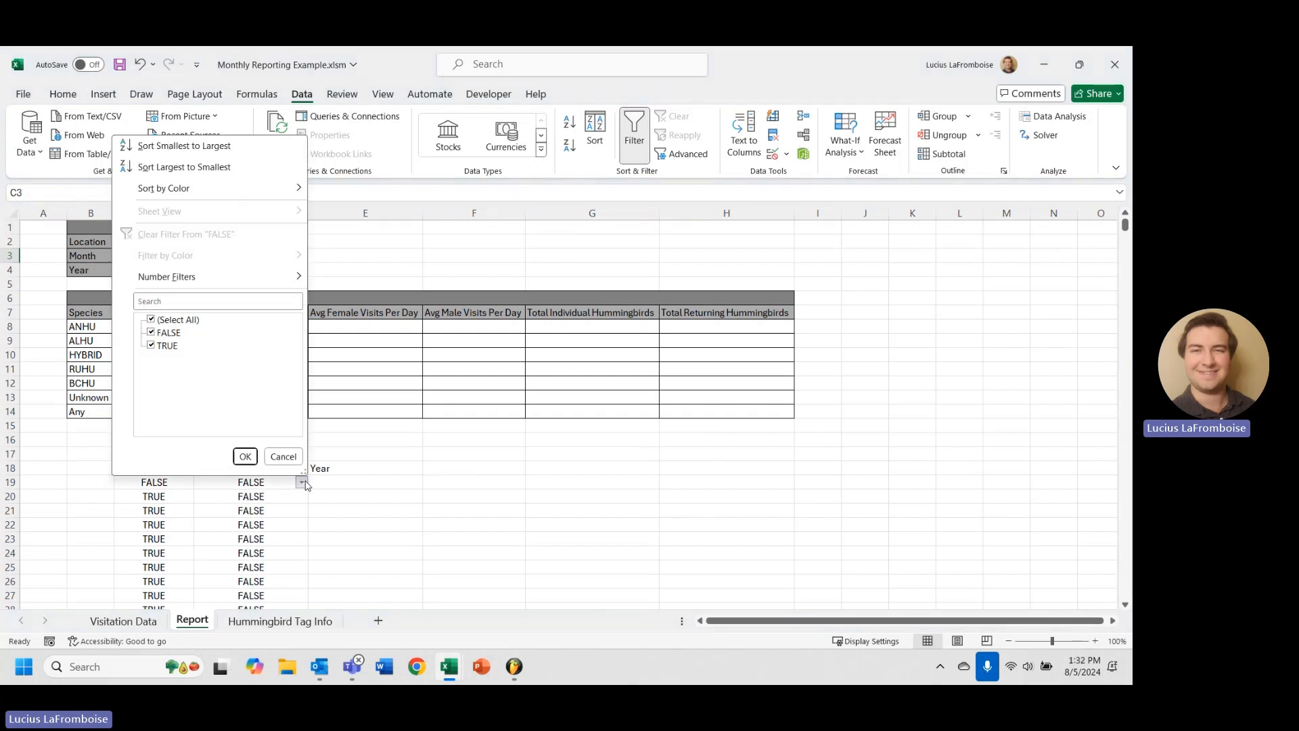
pyautogui.click(280, 456)
pyautogui.click(346, 483)
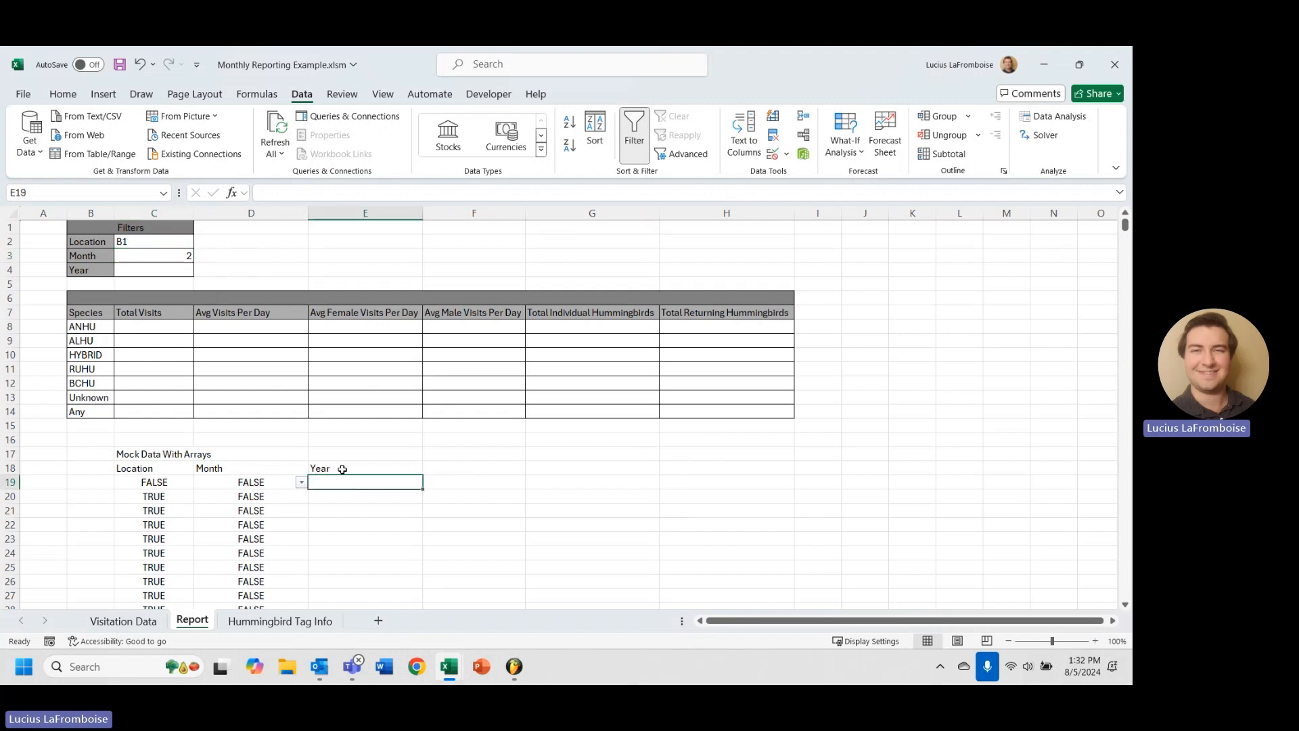
# Enter =Table3[Year]=C4 in E19 to test each visit's year.
pyautogui.write('=Table')
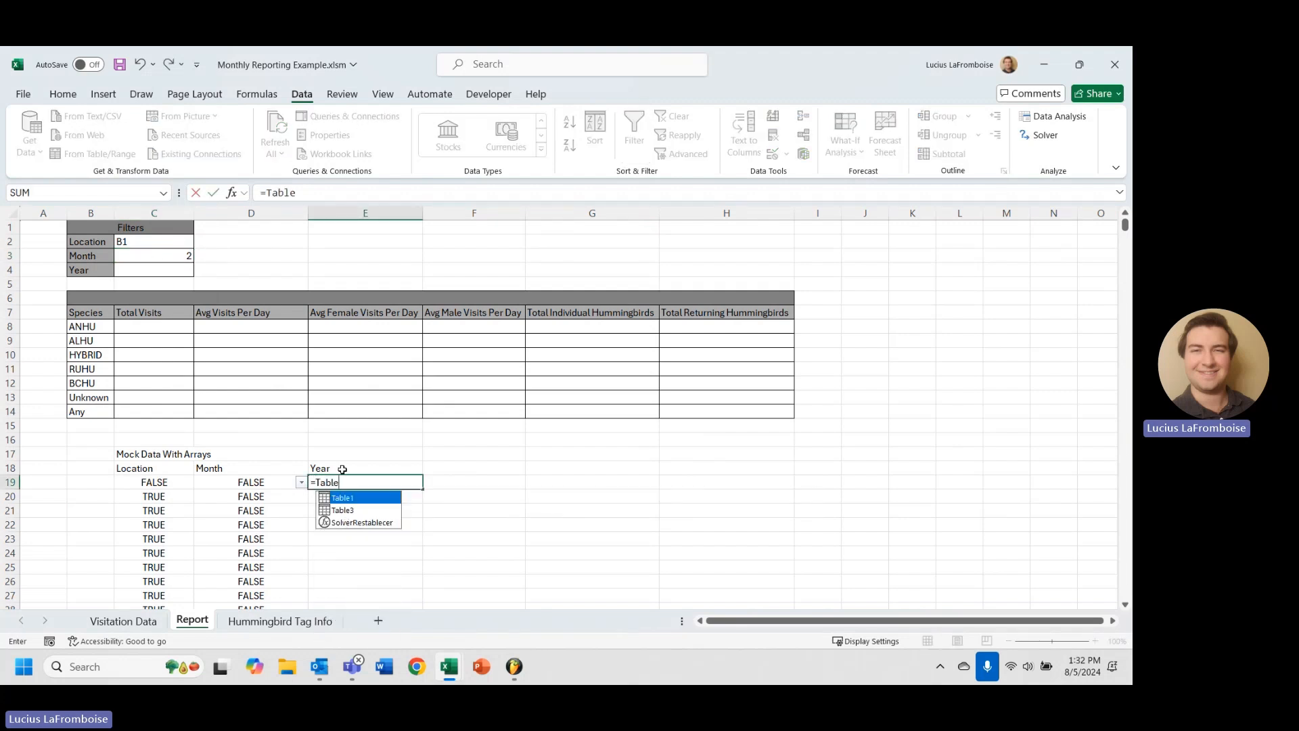
pyautogui.press('Down')
pyautogui.press('Tab')
pyautogui.write('[')
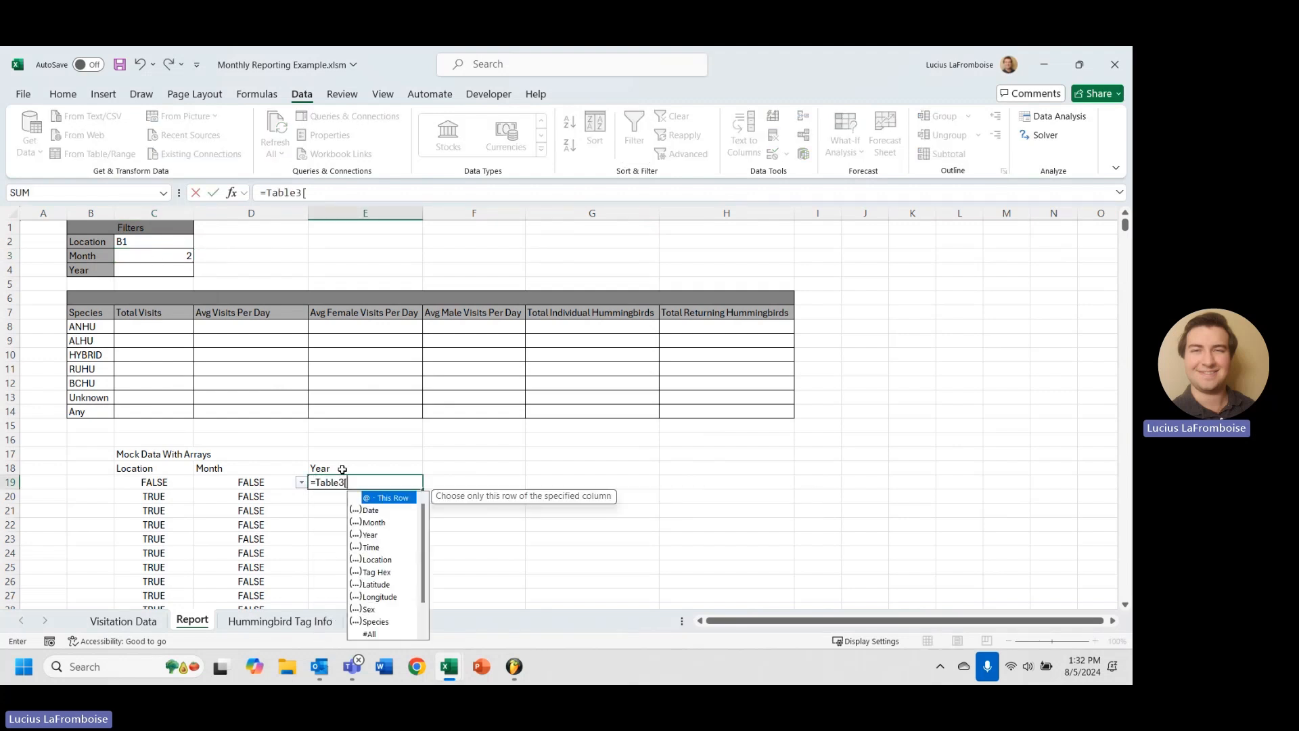
pyautogui.write('YE')
pyautogui.press('Tab')
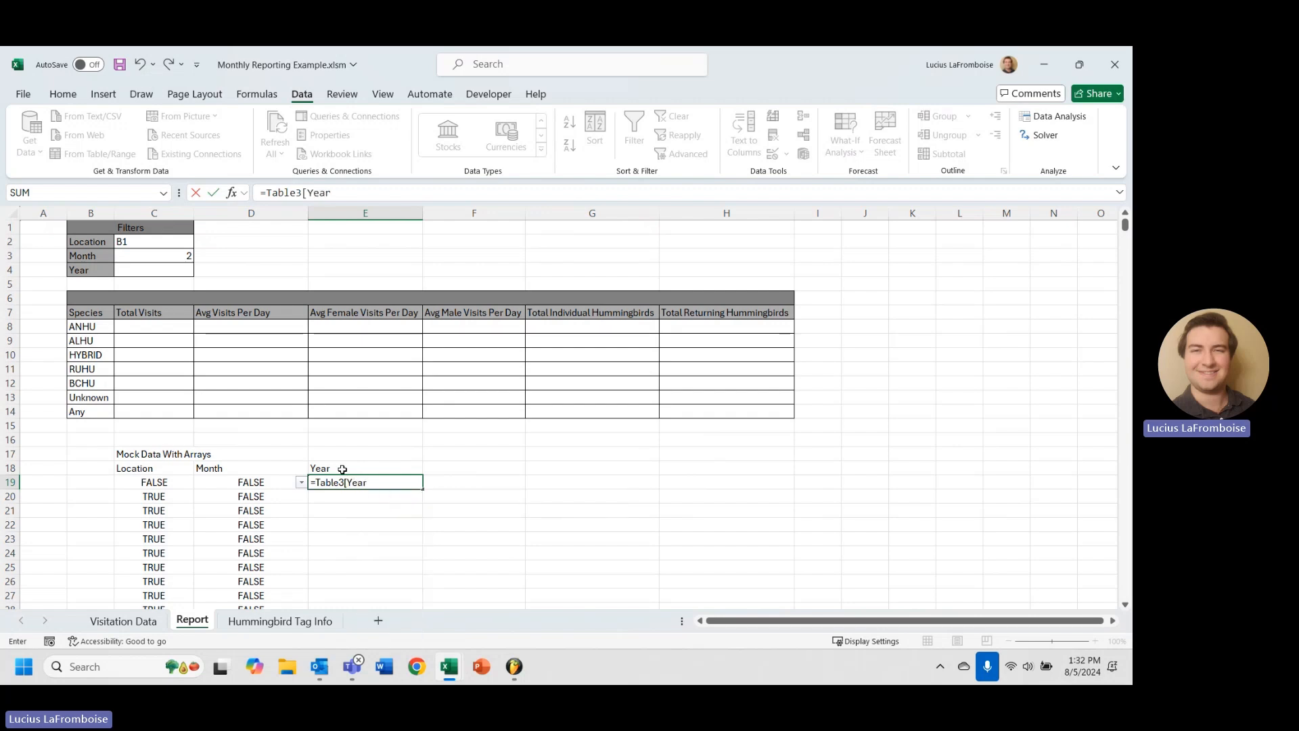
pyautogui.write(']=')
pyautogui.click(138, 270)
pyautogui.press('Return')
# Select the C19:E19 results down to the last row and apply filtering to all three columns.
pyautogui.click(158, 482)
pyautogui.hotkey('ctrl', 'shift', 'Right')
pyautogui.hotkey('ctrl', 'shift', 'Down')
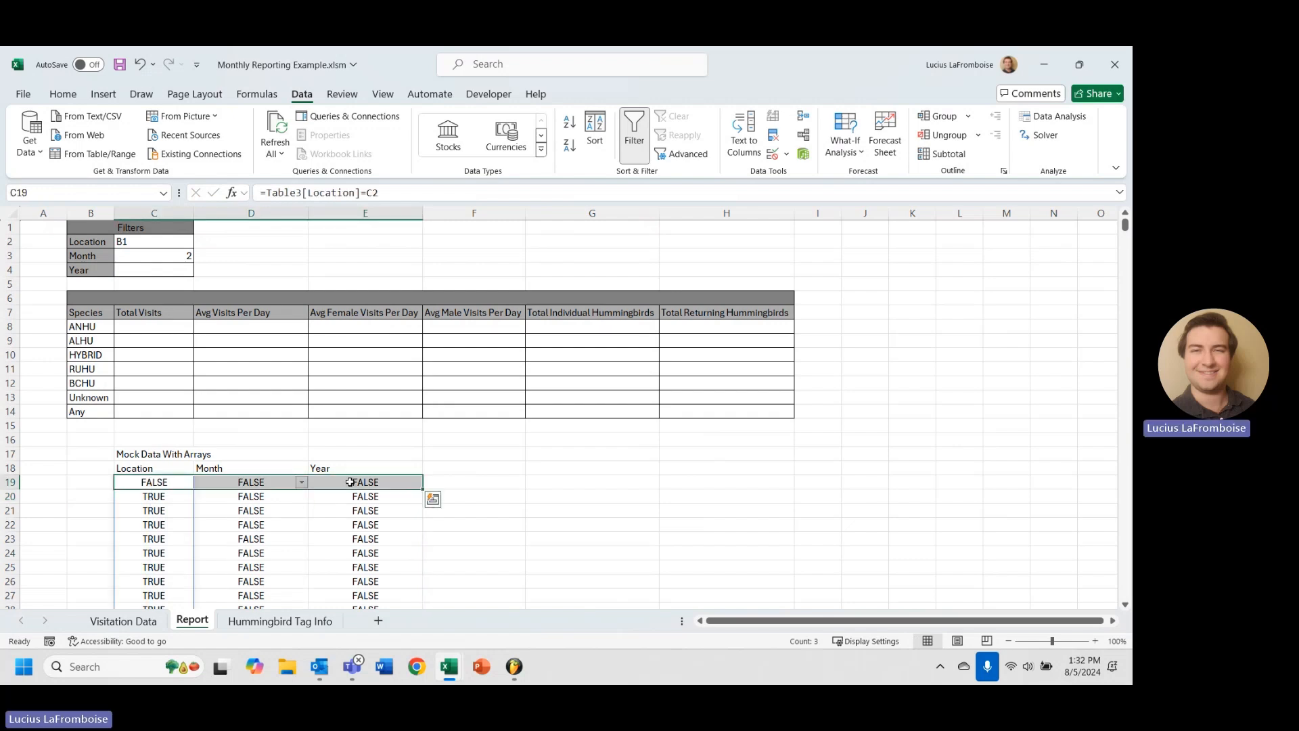
pyautogui.click(633, 130)
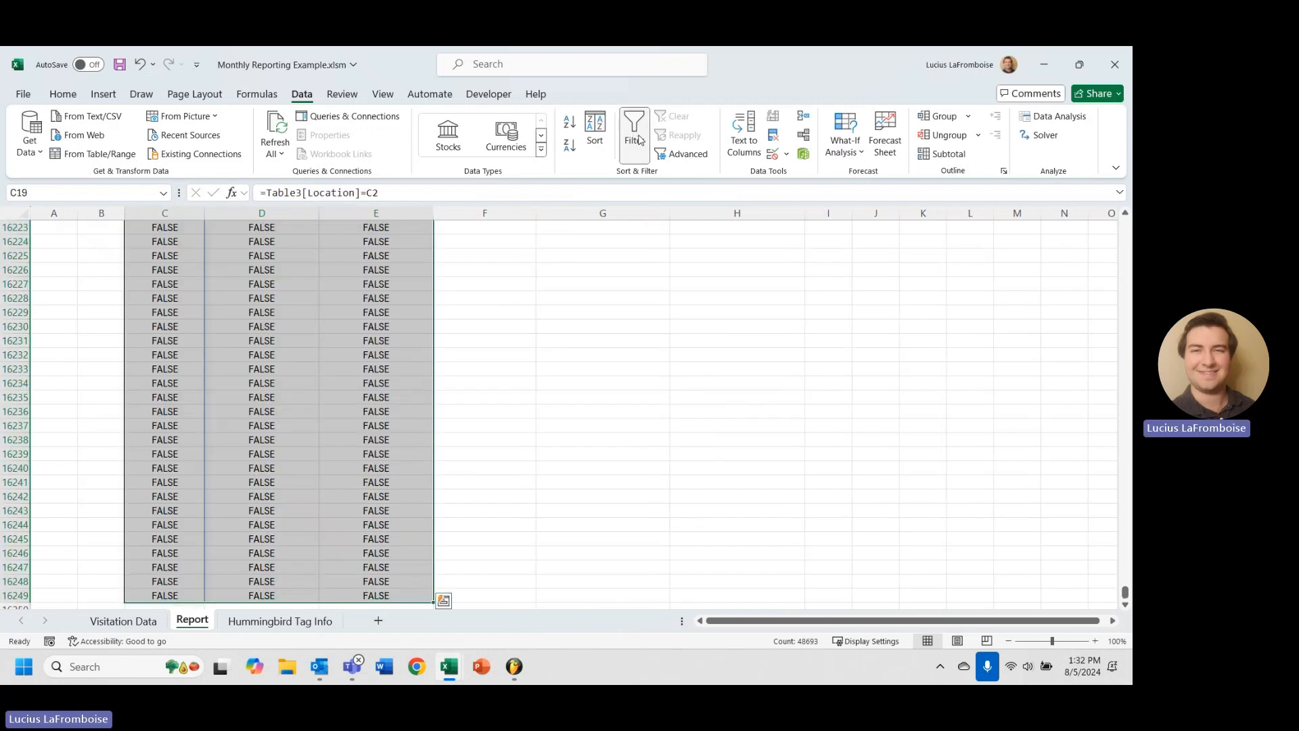
pyautogui.press('Up')
pyautogui.scroll(6, 429, 510)
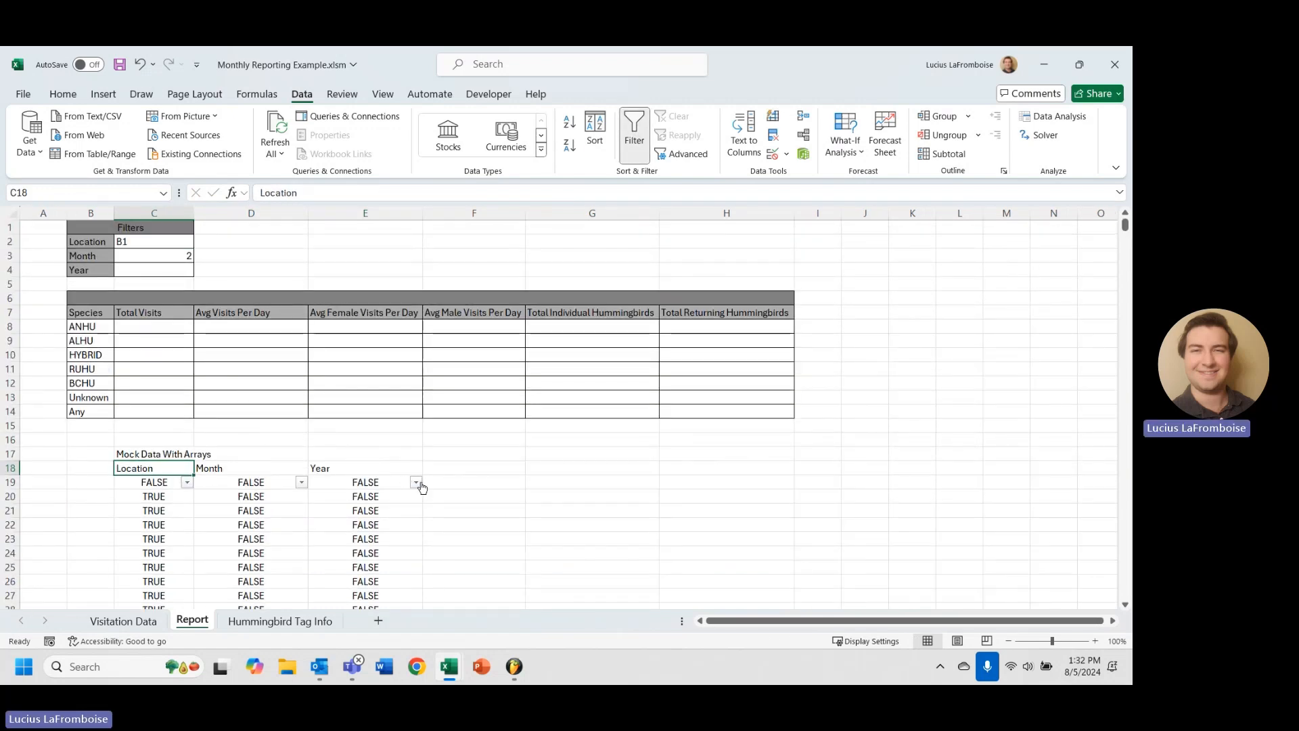
# Set the Year filter in C4 to 2017 and check the Year column's filter values.
pyautogui.click(416, 482)
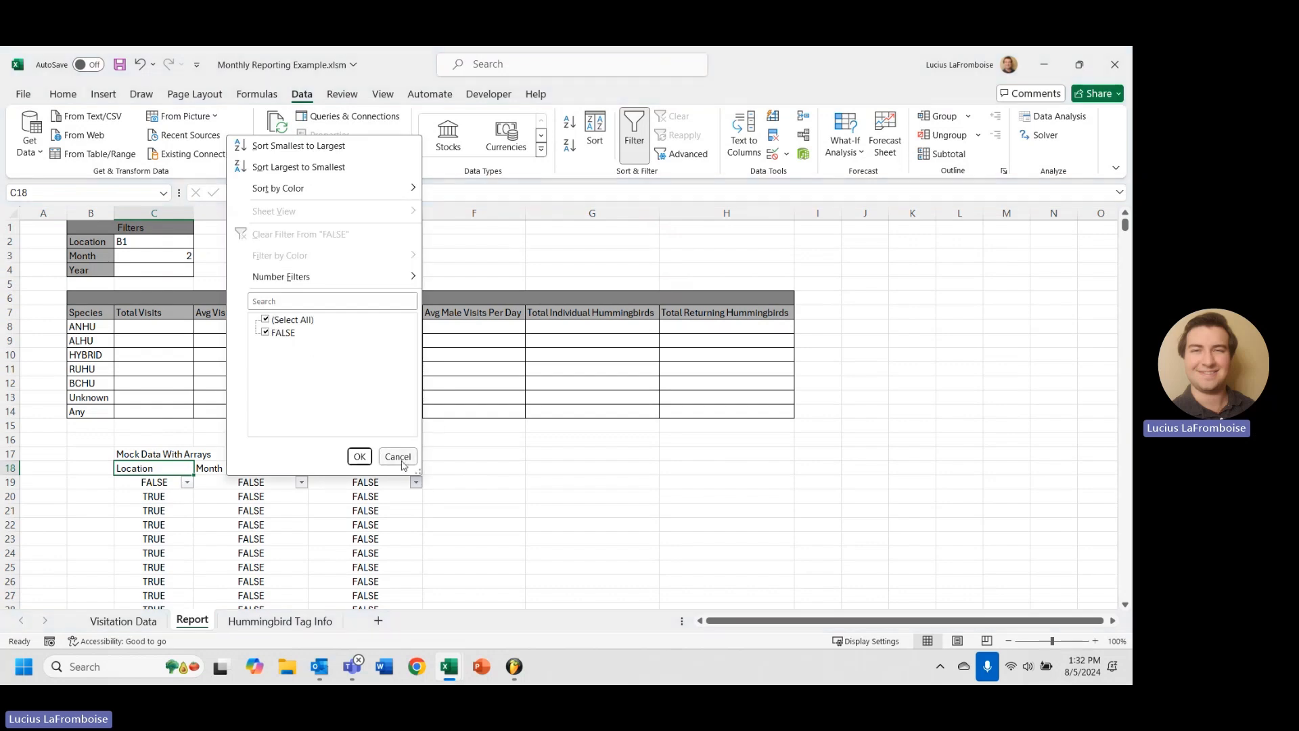
pyautogui.click(398, 457)
pyautogui.click(168, 271)
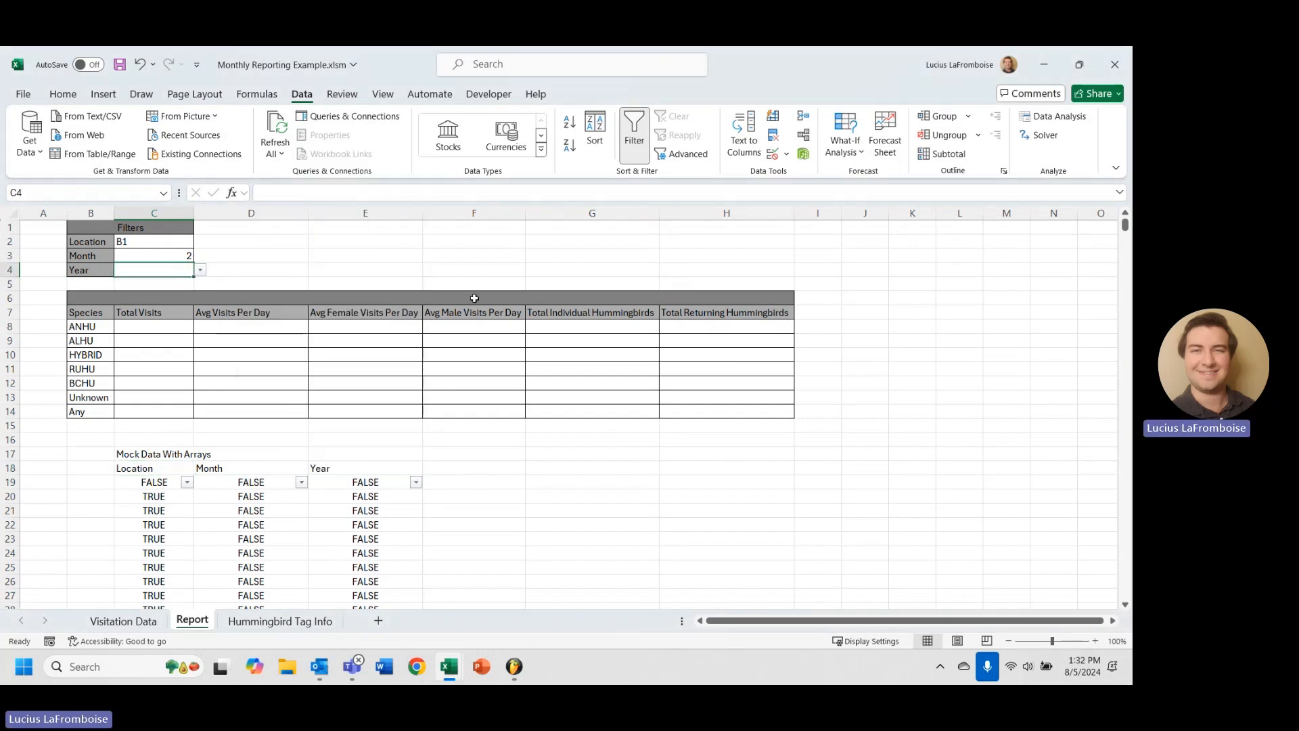
pyautogui.click(201, 272)
pyautogui.click(170, 308)
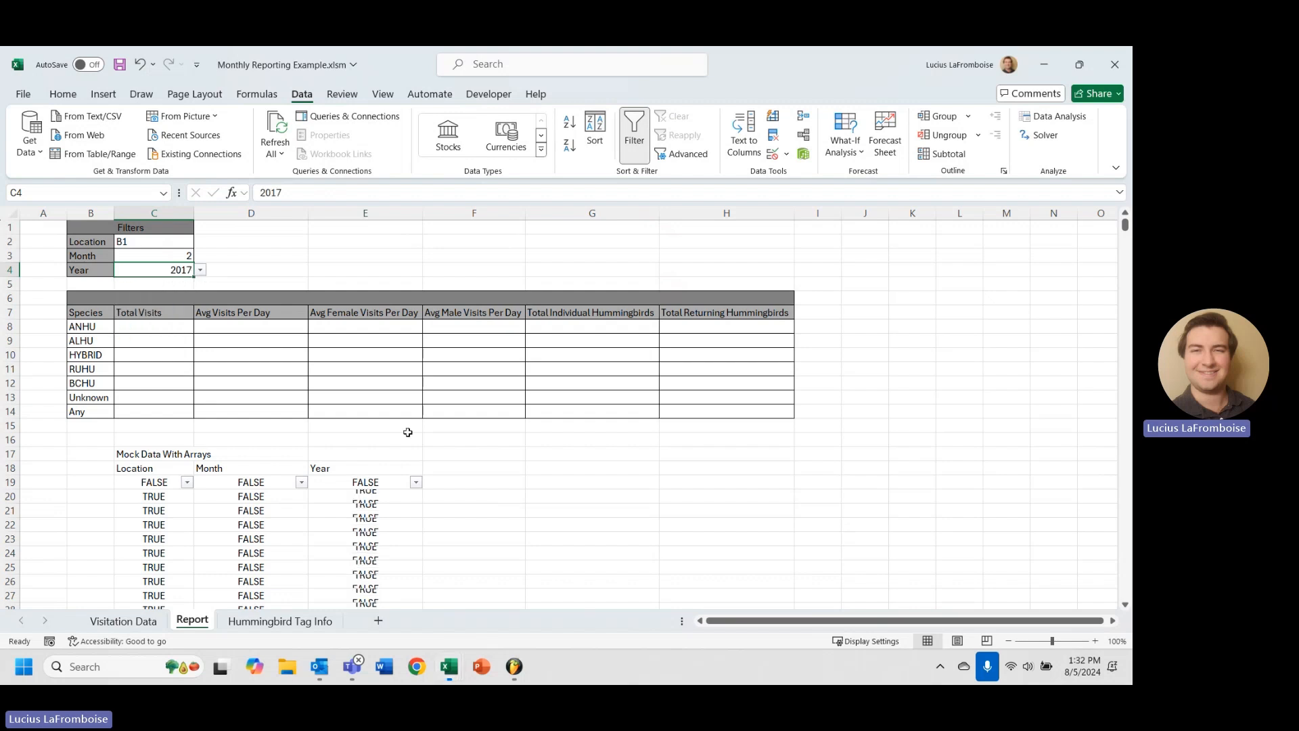
pyautogui.click(437, 498)
pyautogui.click(416, 482)
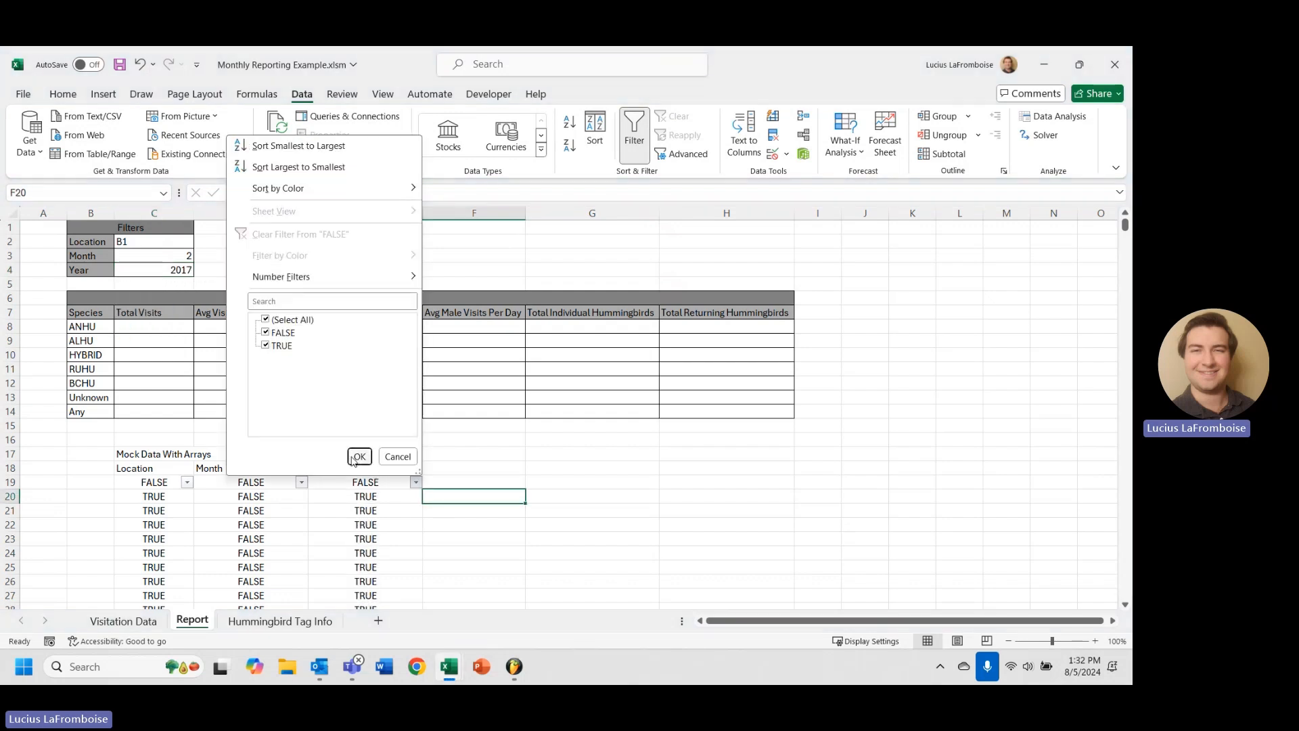
pyautogui.click(358, 457)
# Change the Year filter to 2018 and recheck the Year results' filter values.
pyautogui.click(177, 273)
pyautogui.click(201, 270)
pyautogui.click(170, 322)
pyautogui.click(415, 481)
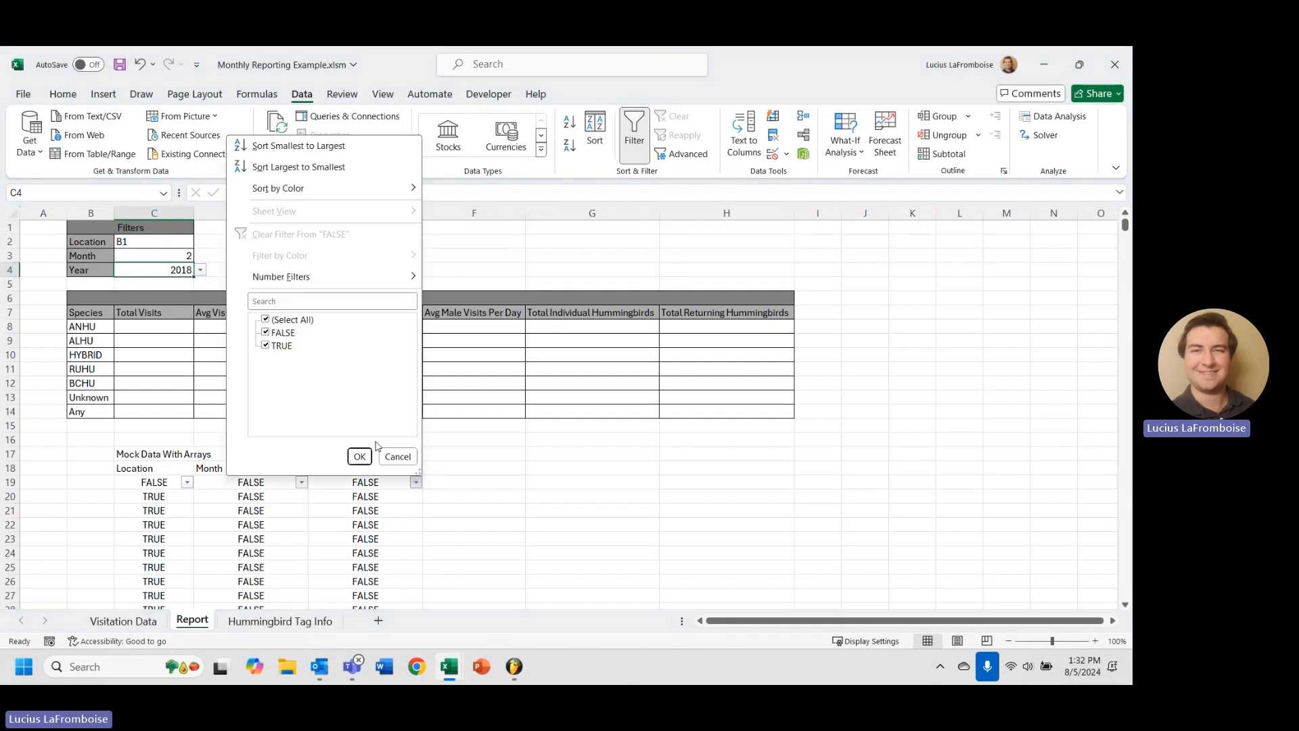
pyautogui.click(369, 458)
pyautogui.click(481, 464)
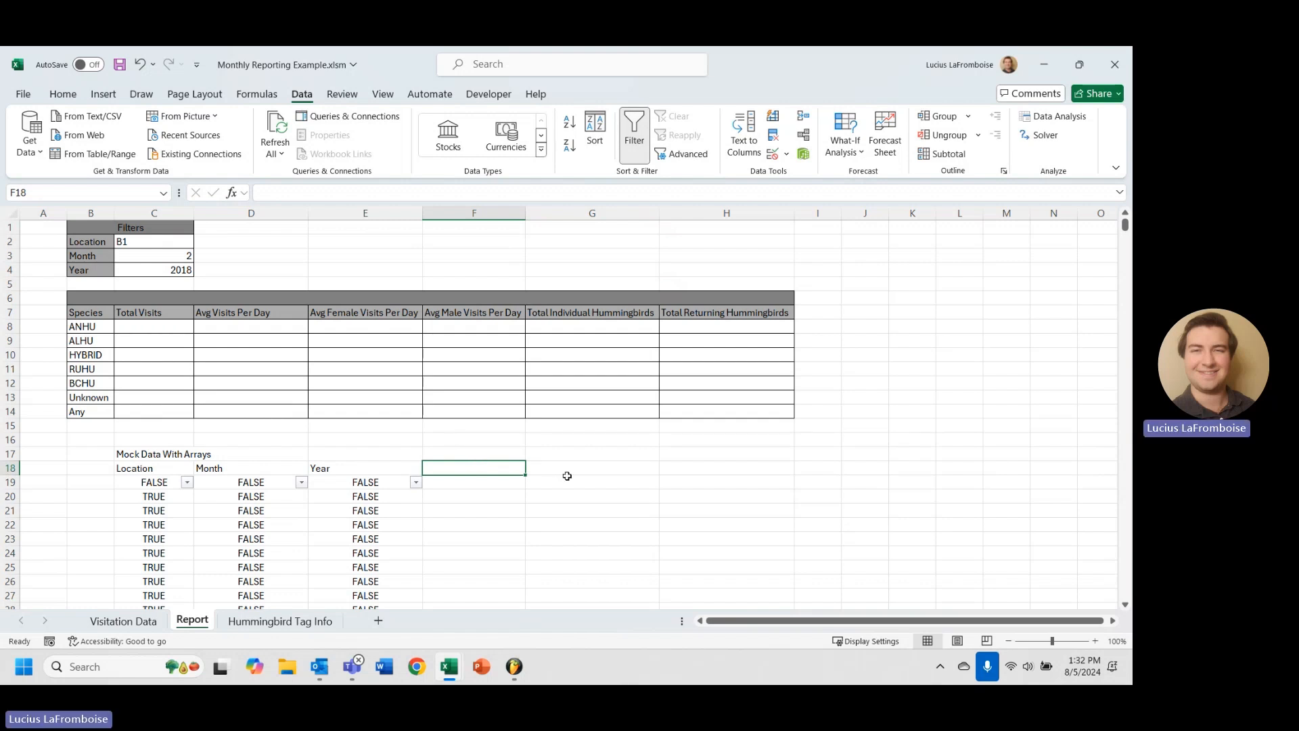
# Title F18 'AndColumn', fixing the mistyped capital O.
pyautogui.write('Hummingbirds')
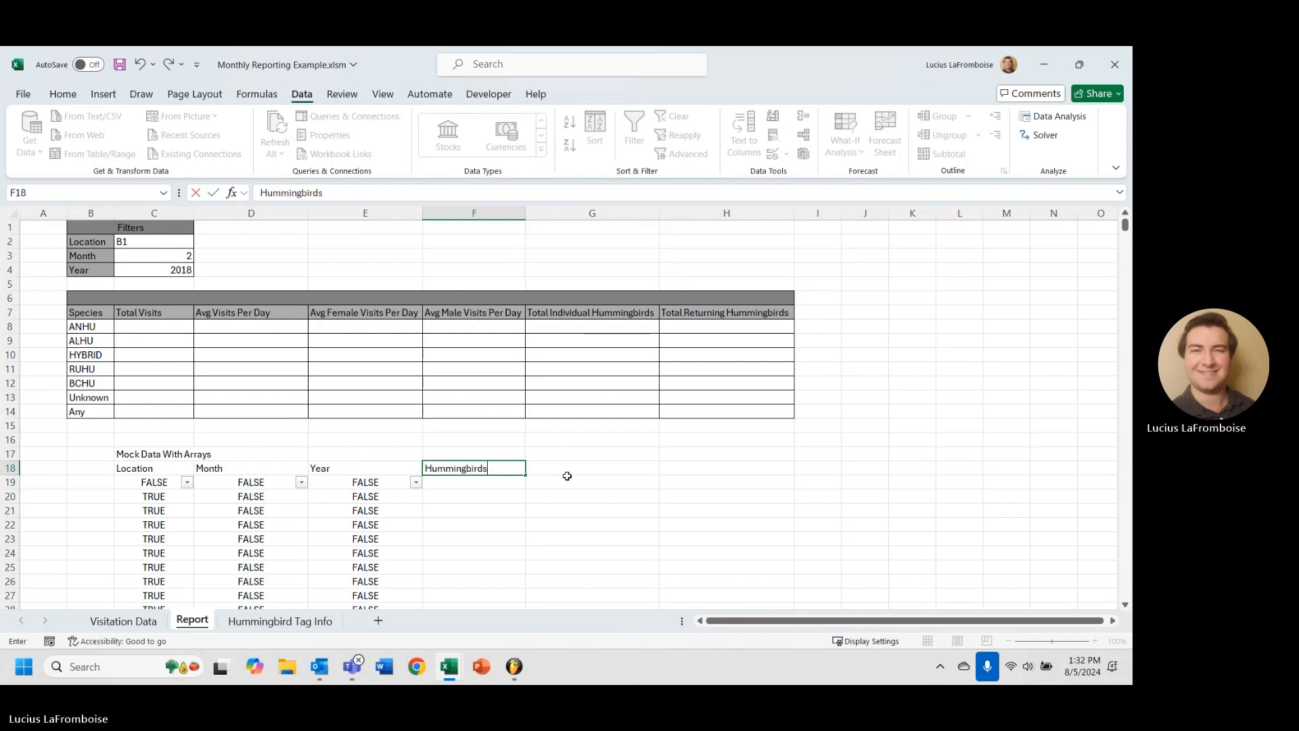
pyautogui.press('BackSpace')
pyautogui.press('BackSpace')
pyautogui.press('BackSpace')
pyautogui.press('BackSpace')
pyautogui.press('BackSpace')
pyautogui.press('BackSpace')
pyautogui.press('BackSpace')
pyautogui.press('BackSpace')
pyautogui.press('BackSpace')
pyautogui.press('BackSpace')
pyautogui.press('BackSpace')
pyautogui.press('BackSpace')
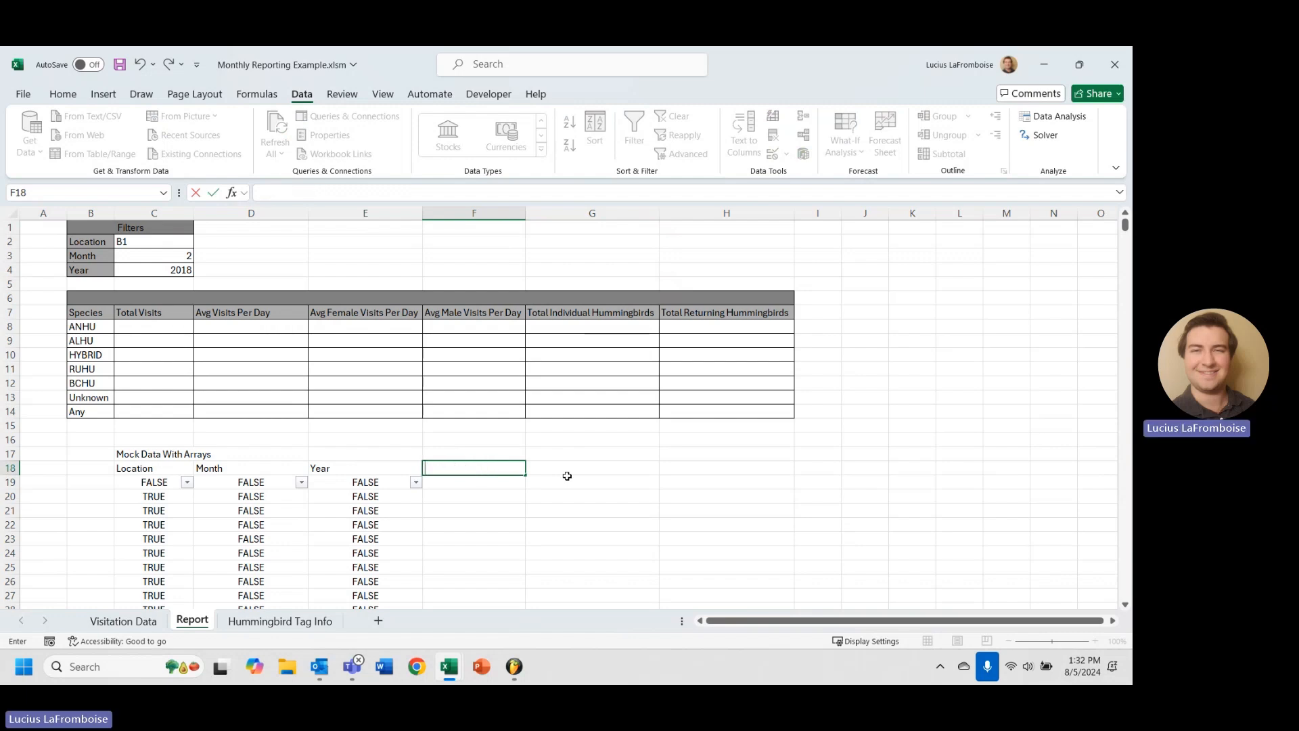
pyautogui.write('AndCOlumn')
pyautogui.press('Return')
pyautogui.press('Up')
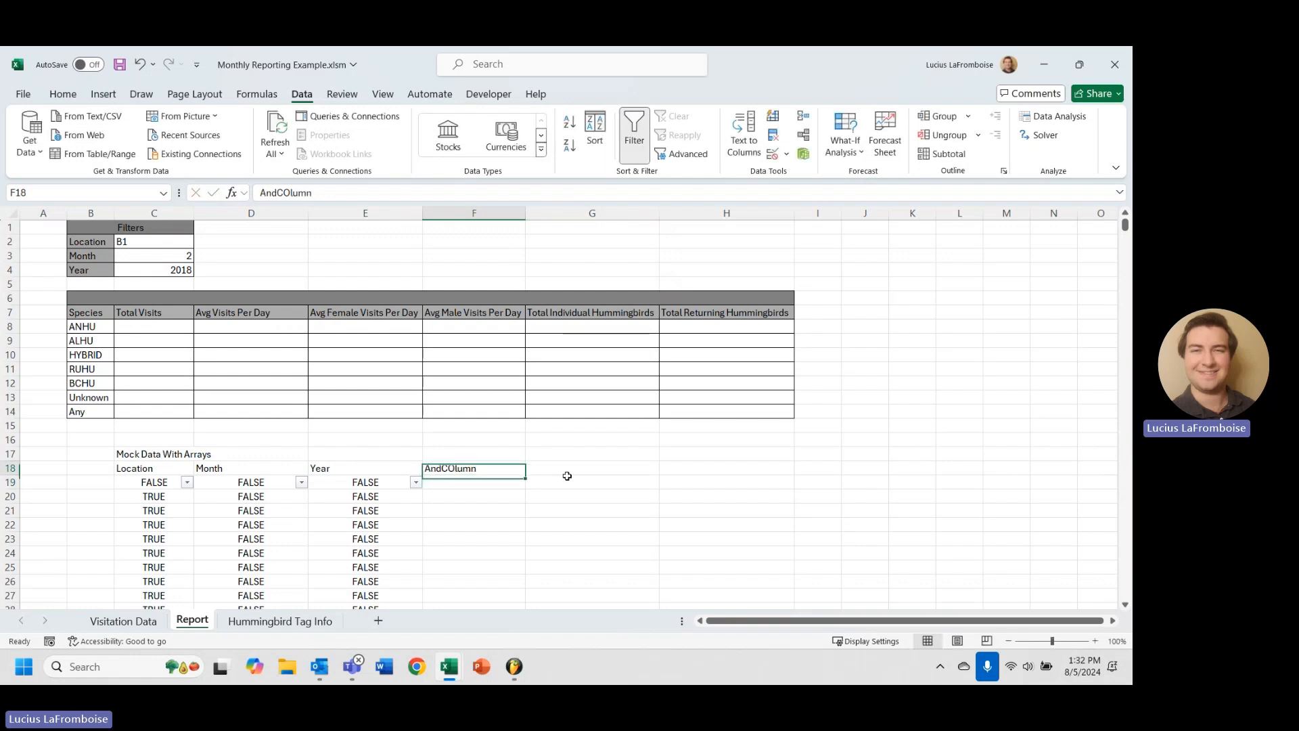
pyautogui.click(292, 194)
pyautogui.press('BackSpace')
pyautogui.write('o')
pyautogui.press('Return')
# Enter =AND(C19,D19,E19) in F19 and fill it down column F.
pyautogui.write('=AND(')
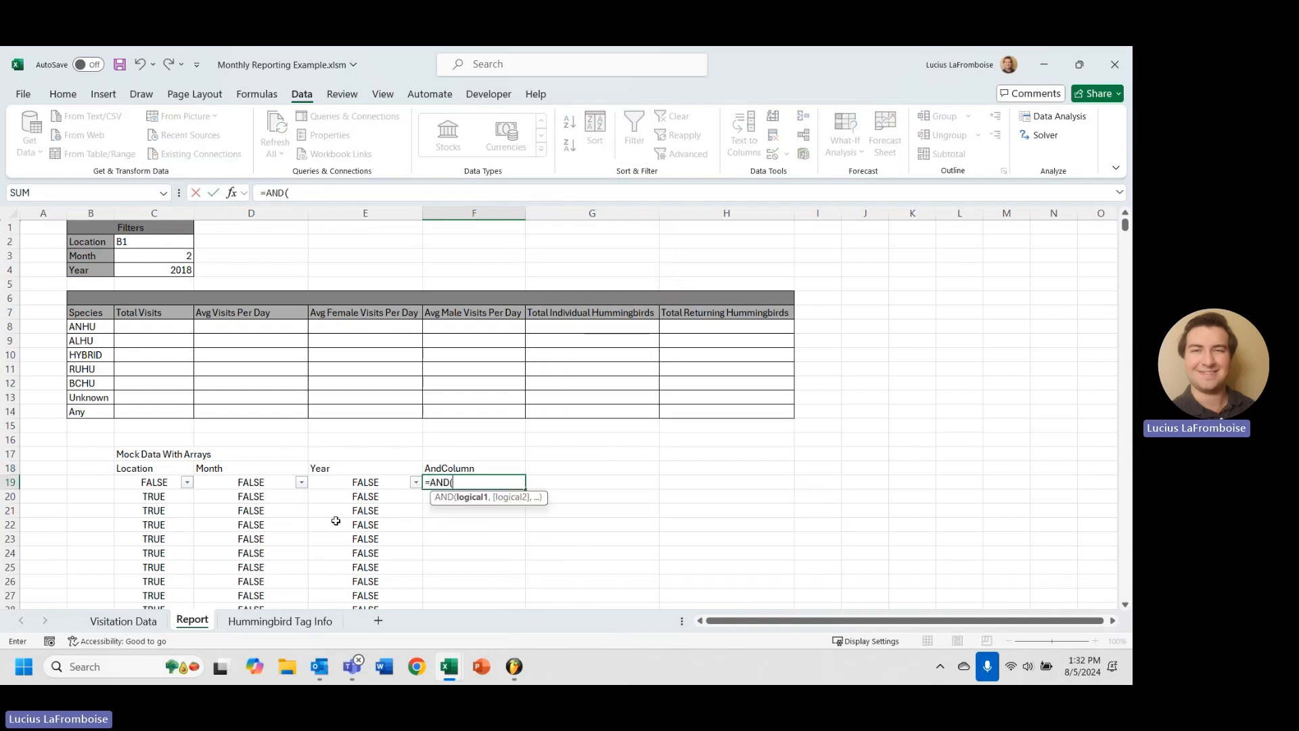
pyautogui.click(156, 482)
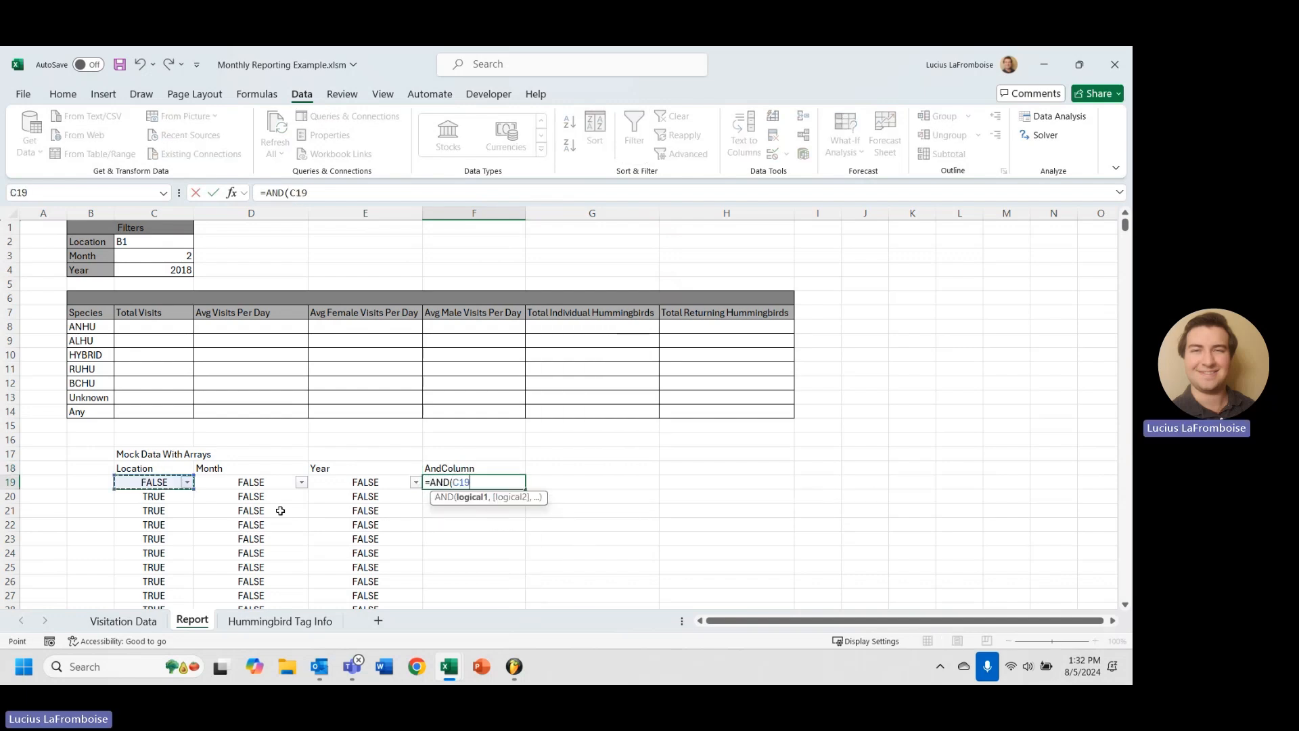
pyautogui.write(',')
pyautogui.click(265, 481)
pyautogui.write(',')
pyautogui.click(334, 482)
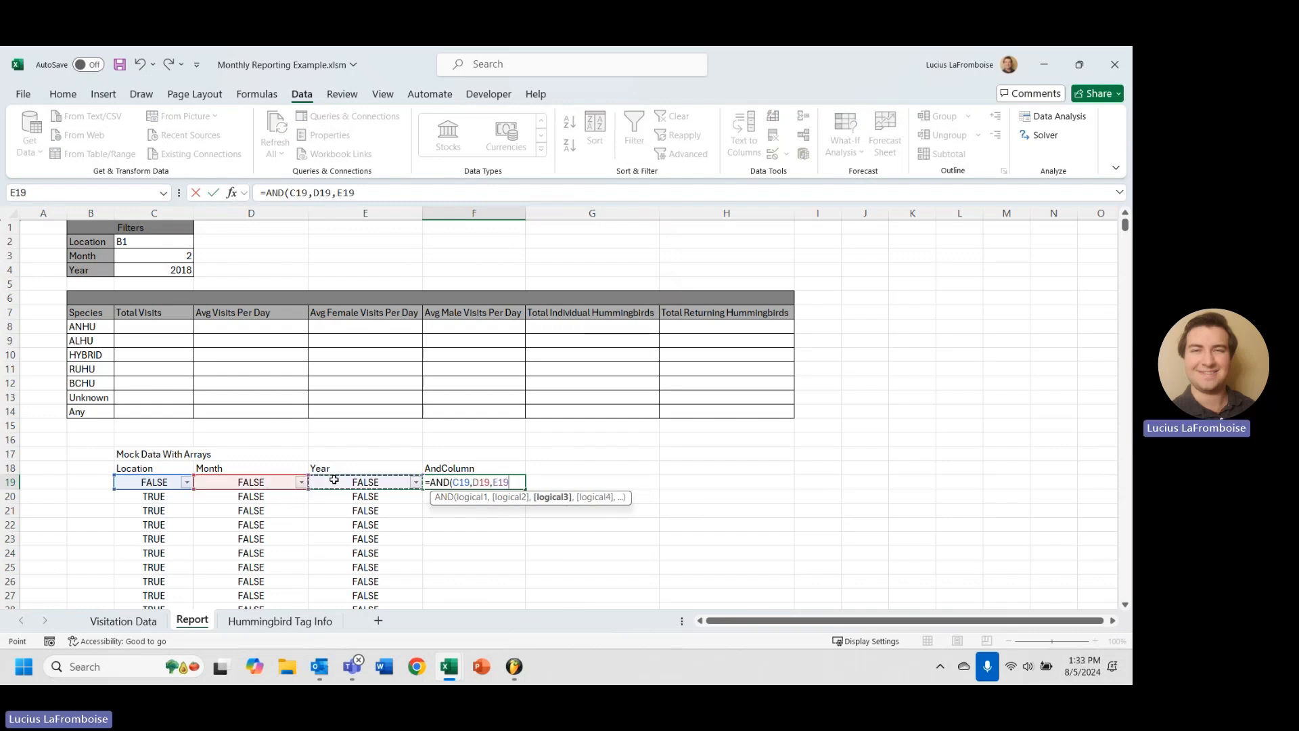
pyautogui.write(')')
pyautogui.press('Return')
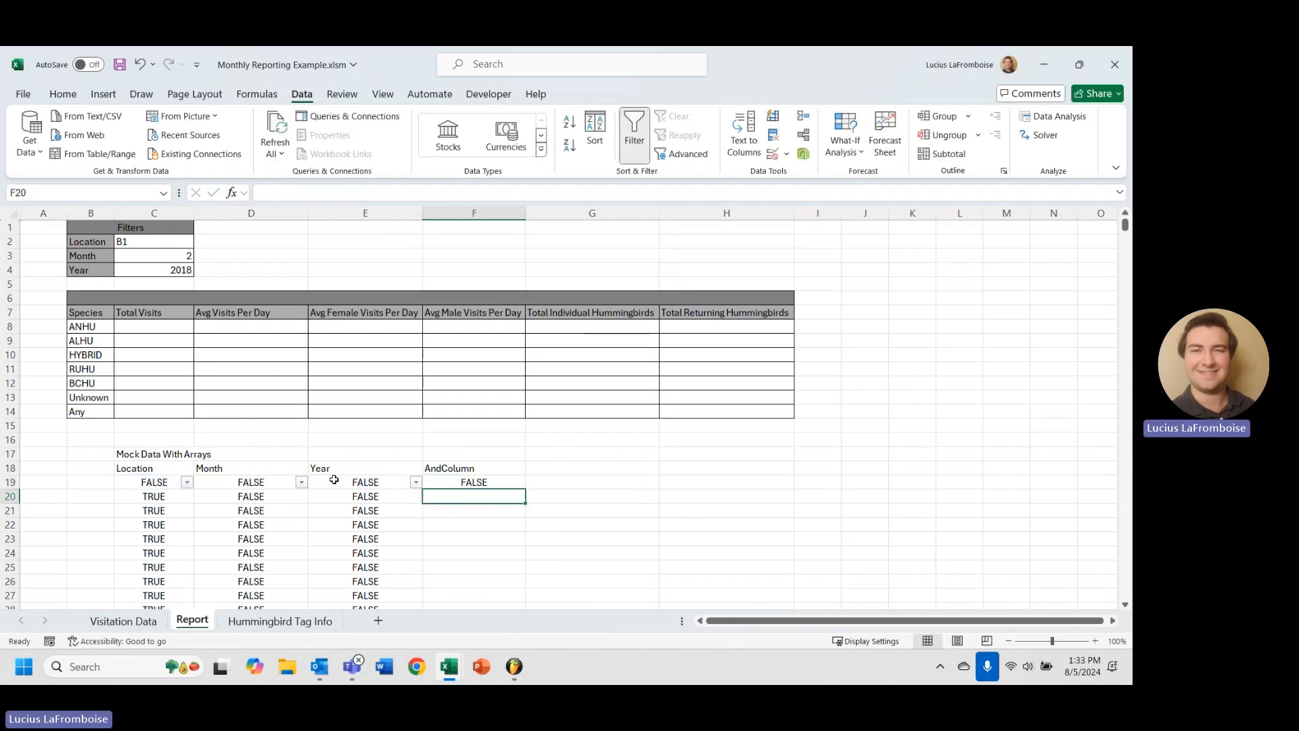
pyautogui.click(491, 482)
pyautogui.doubleClick(526, 488)
# Spot-check the Location, Month, Year and AND results around rows 23–24 and row 99.
pyautogui.scroll(-2, 508, 561)
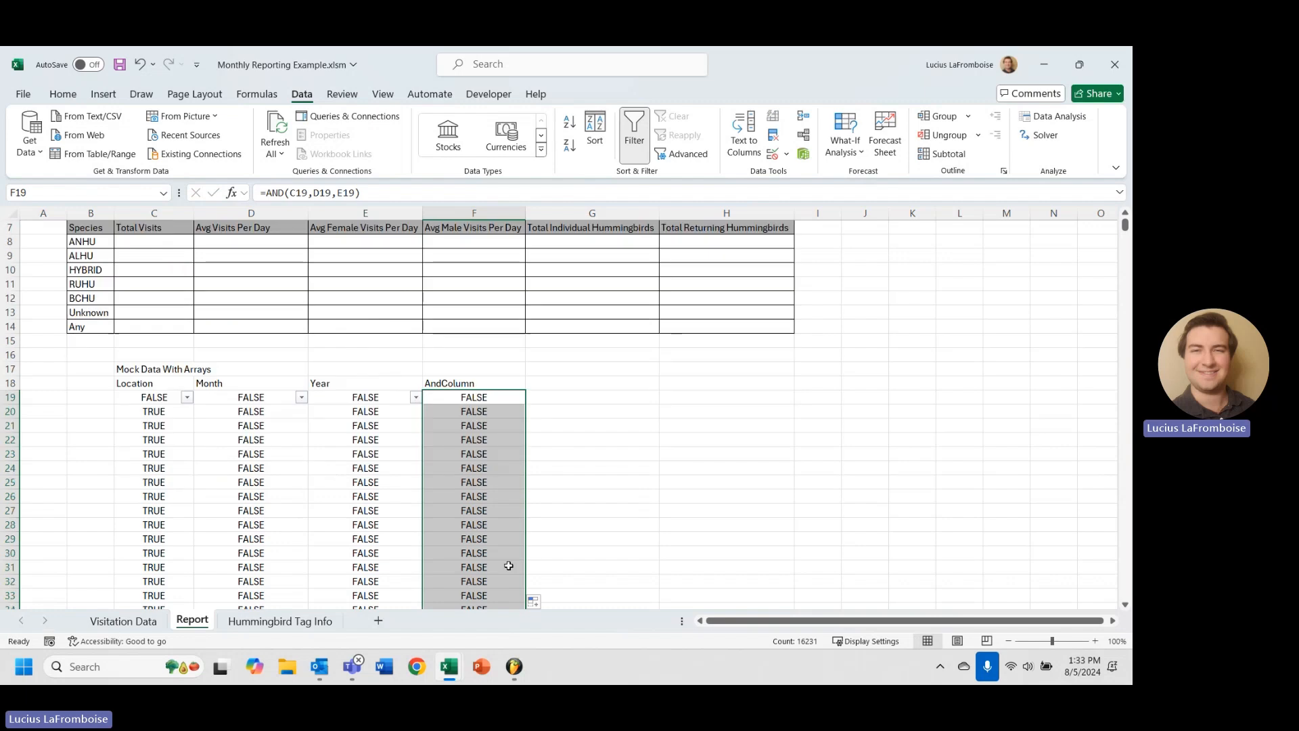
pyautogui.scroll(-2, 509, 566)
pyautogui.click(169, 364)
pyautogui.click(247, 365)
pyautogui.click(366, 382)
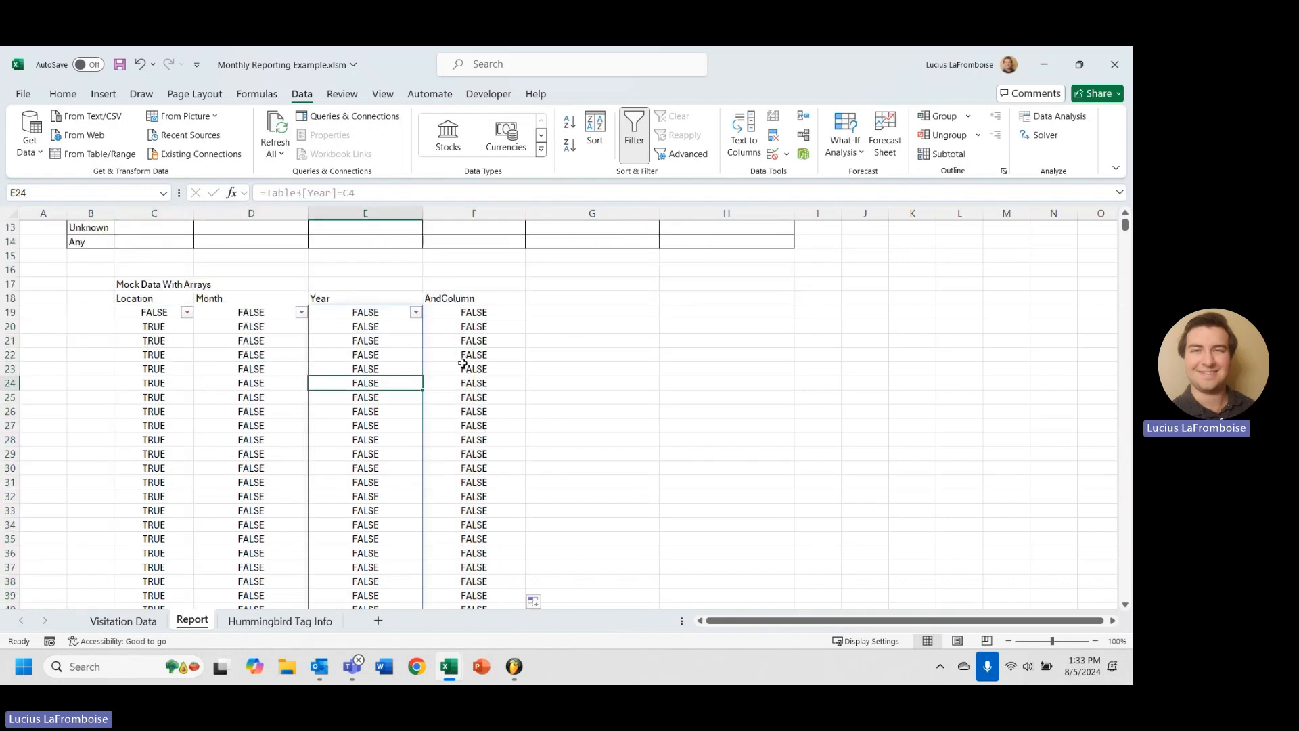
pyautogui.click(463, 365)
pyautogui.scroll(-20, 501, 427)
pyautogui.moveTo(501, 429); pyautogui.dragTo(150, 420)
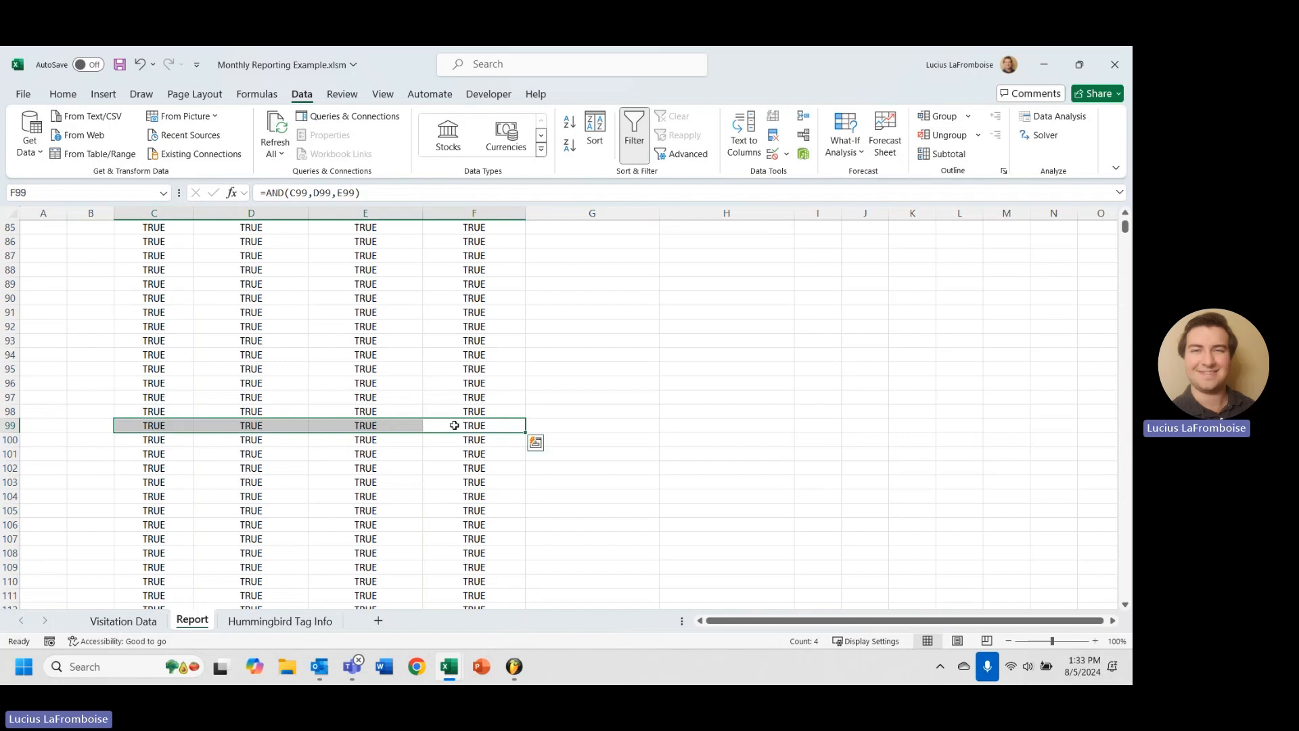
# Inspect the AND results at rows 107 and 85, then select AndColumn from F19 to F85.
pyautogui.scroll(12, 455, 425)
pyautogui.scroll(-17, 467, 399)
pyautogui.click(472, 325)
pyautogui.scroll(9, 485, 366)
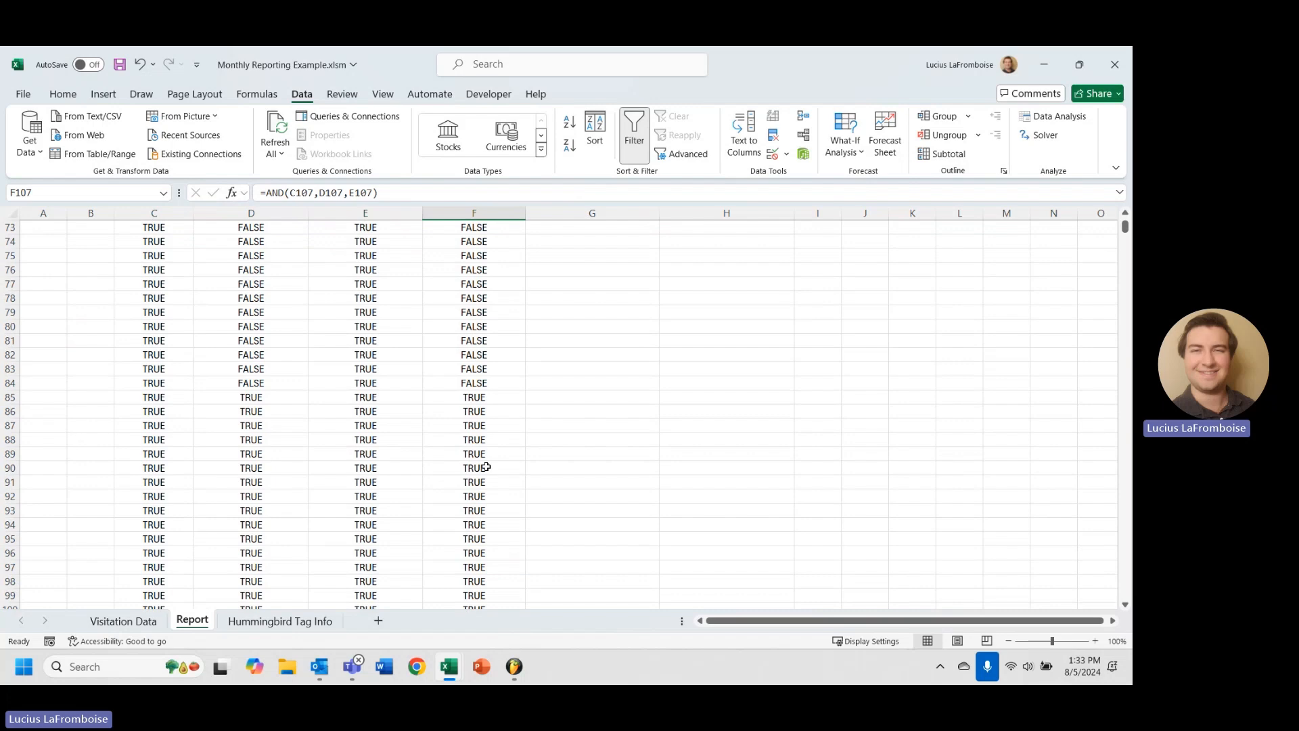
pyautogui.click(477, 399)
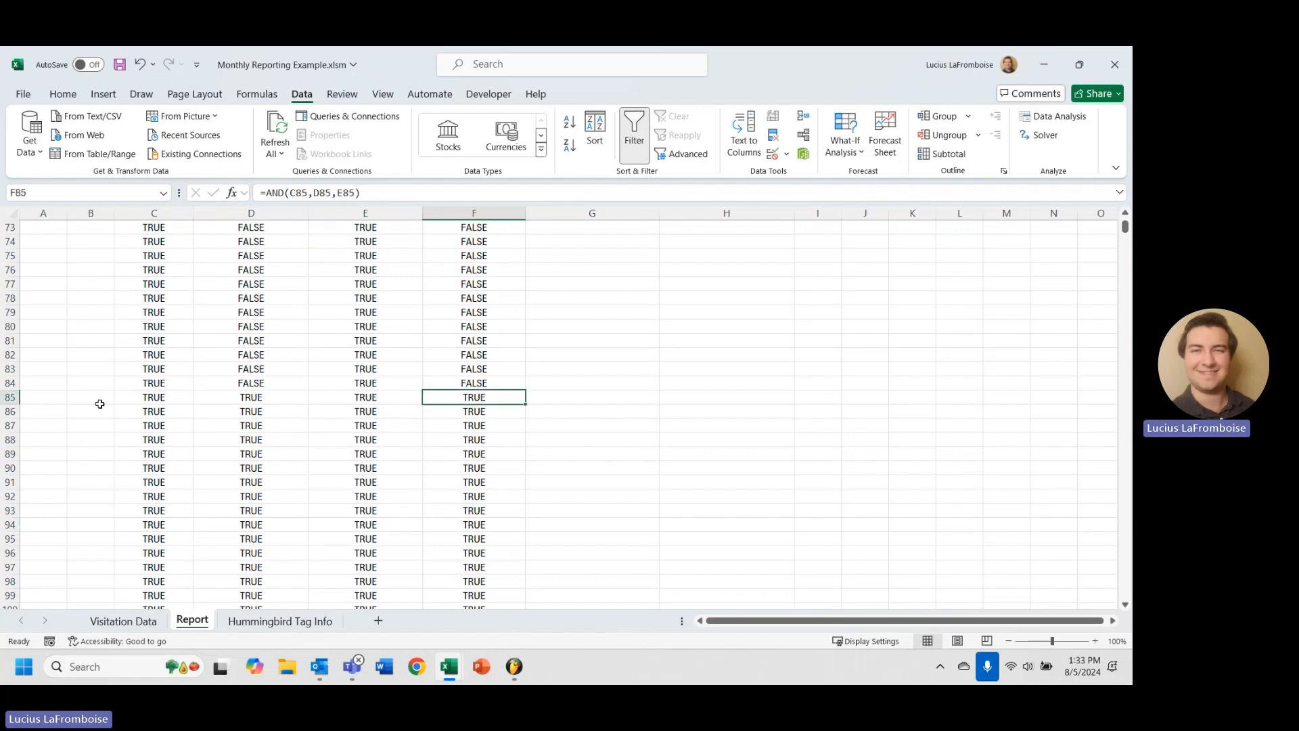
pyautogui.scroll(19, 334, 415)
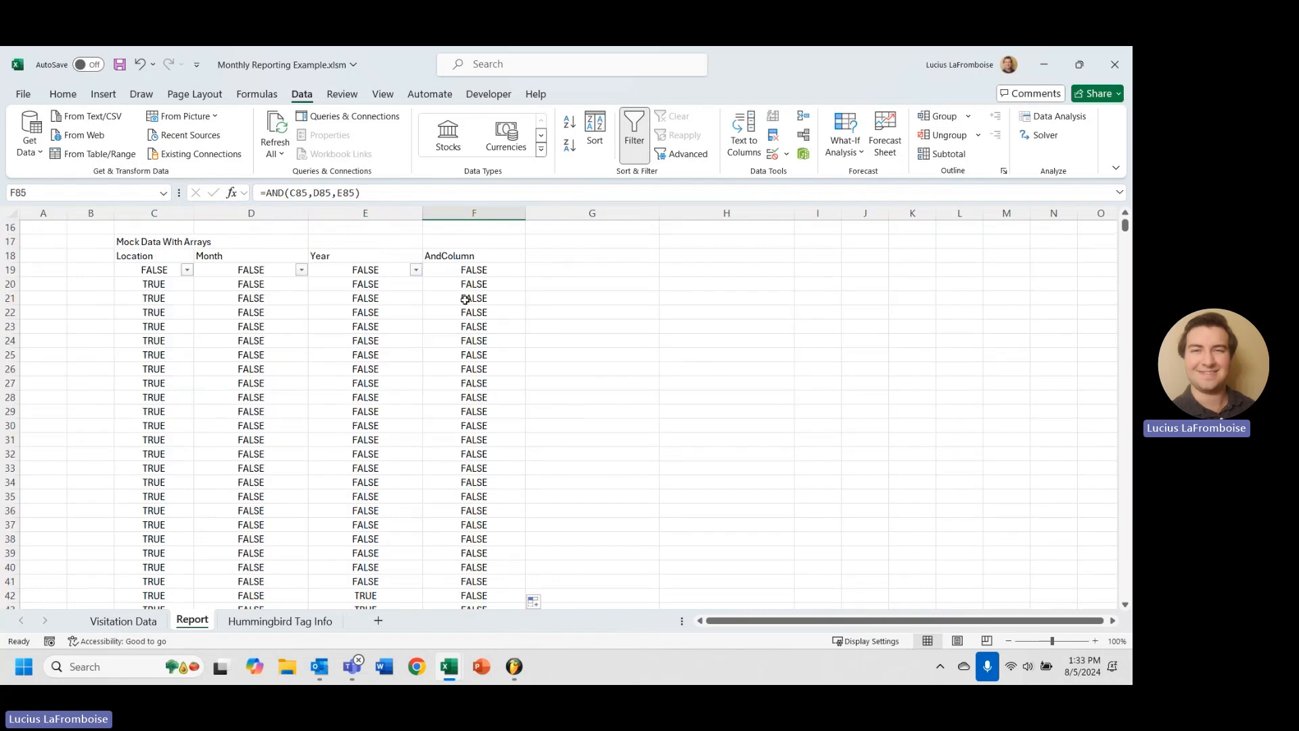
pyautogui.keyDown('shift'); pyautogui.click(473, 271); pyautogui.keyUp('shift')
pyautogui.scroll(-18, 400, 458)
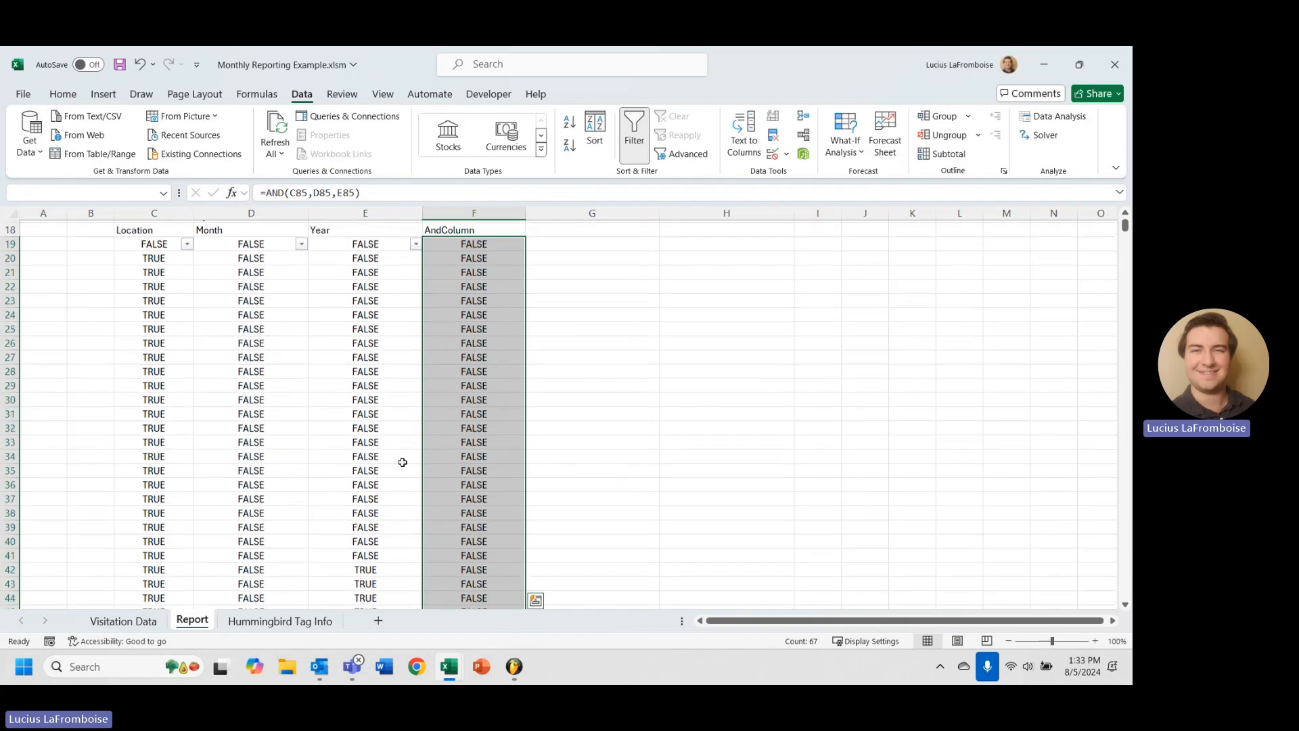
# On Visitation Data, select the Tag Hex values down to row 69 to inspect them.
pyautogui.click(113, 628)
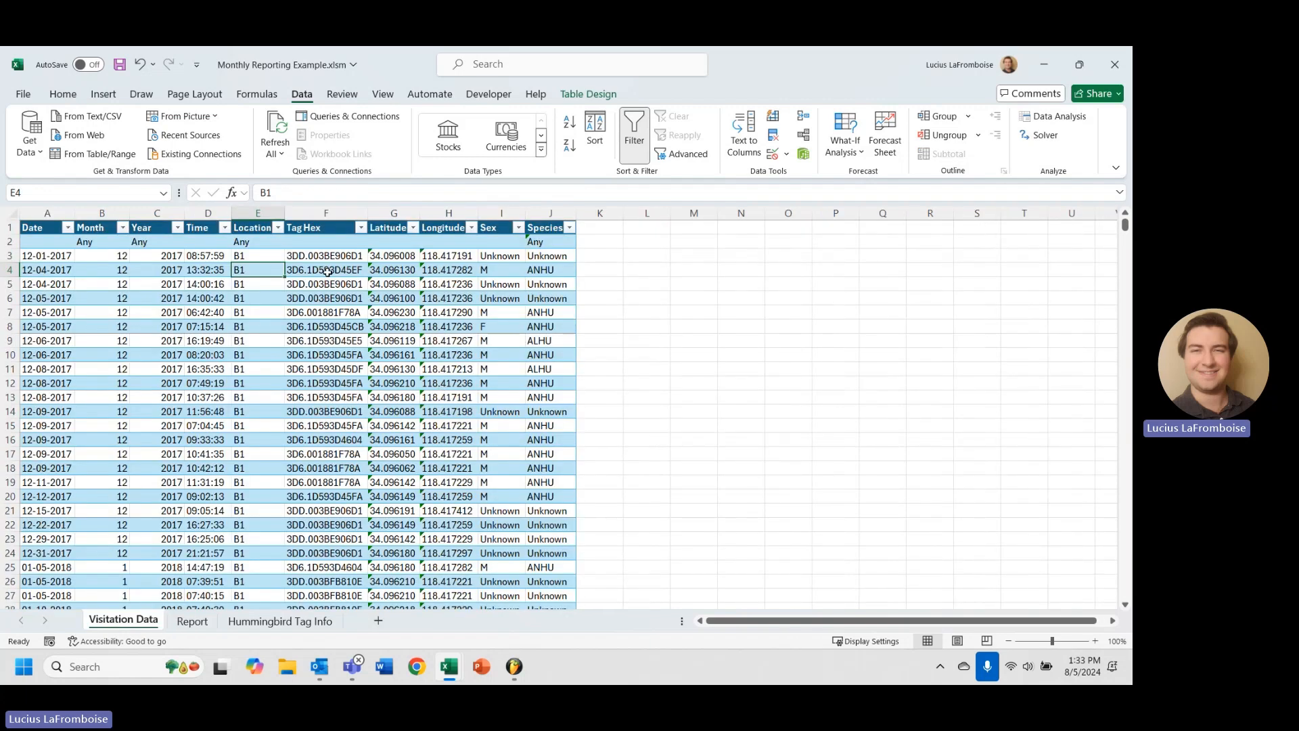
pyautogui.scroll(-13, 335, 325)
pyautogui.scroll(-17, 339, 339)
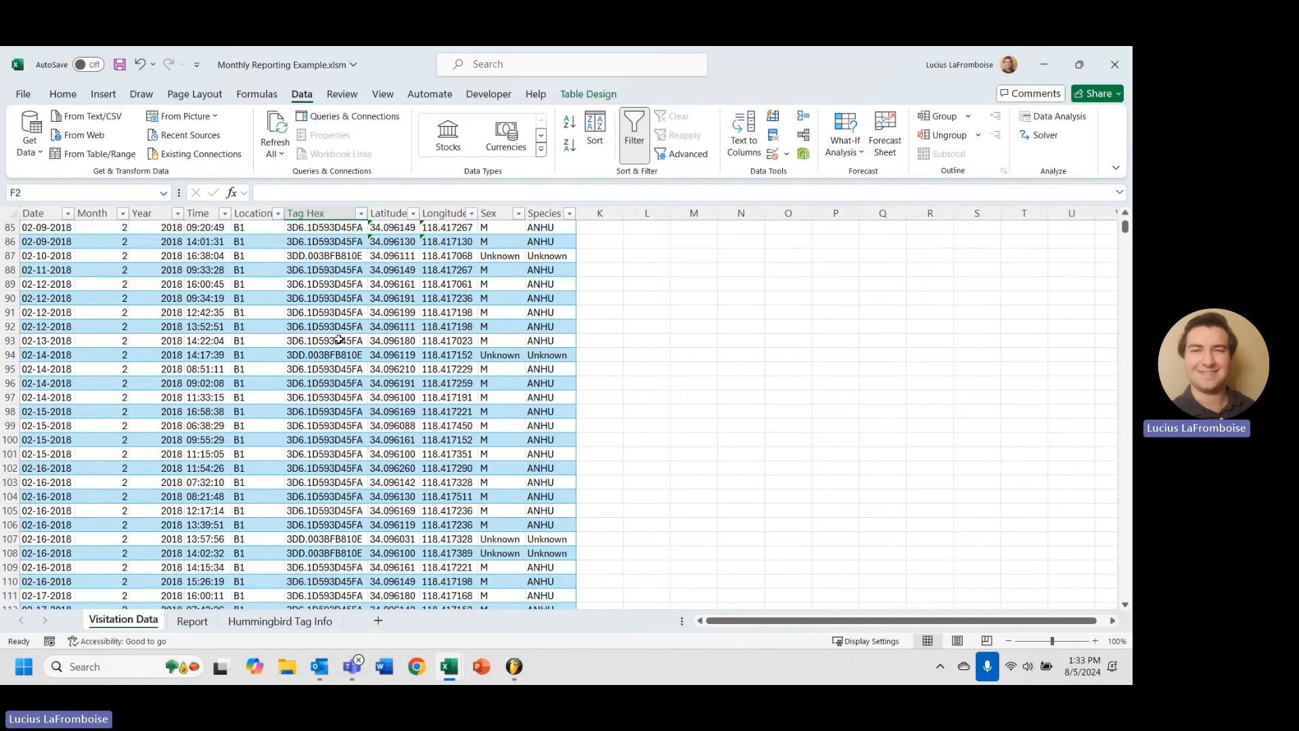
pyautogui.scroll(18, 341, 341)
pyautogui.scroll(-4, 353, 470)
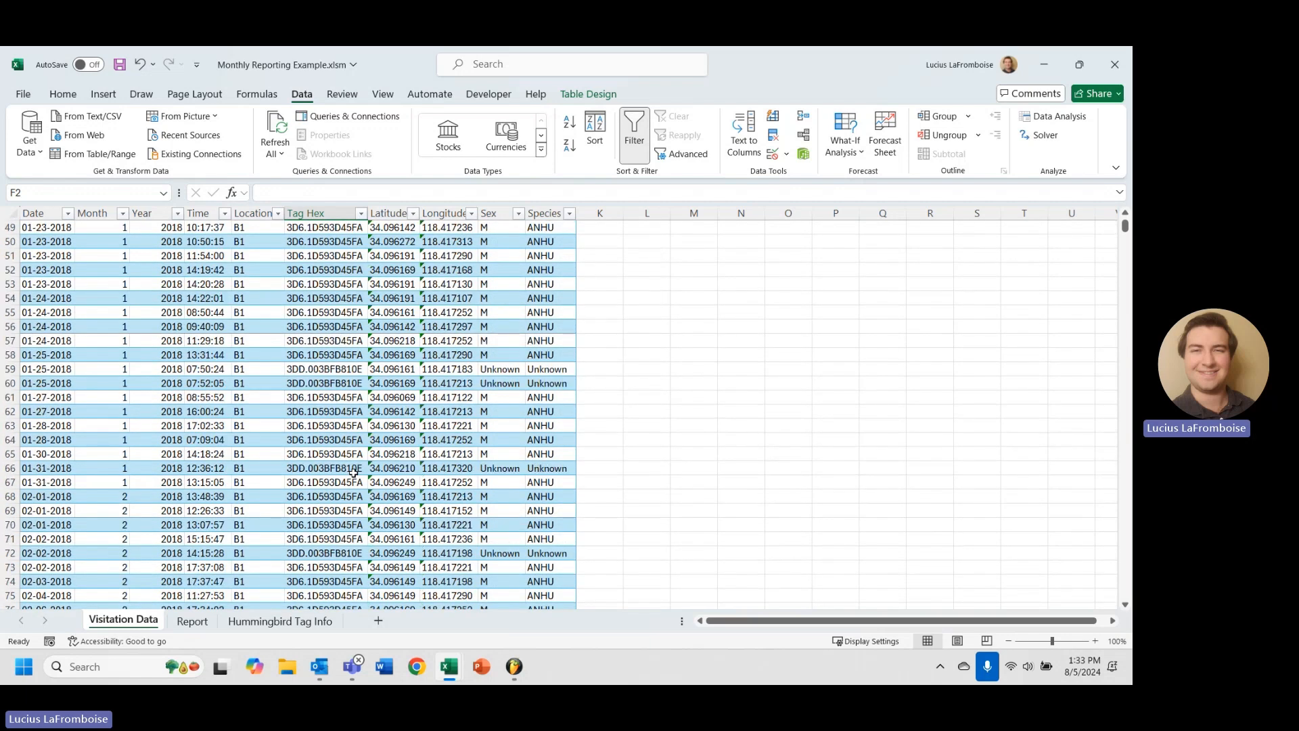
pyautogui.keyDown('shift'); pyautogui.click(366, 498); pyautogui.keyUp('shift')
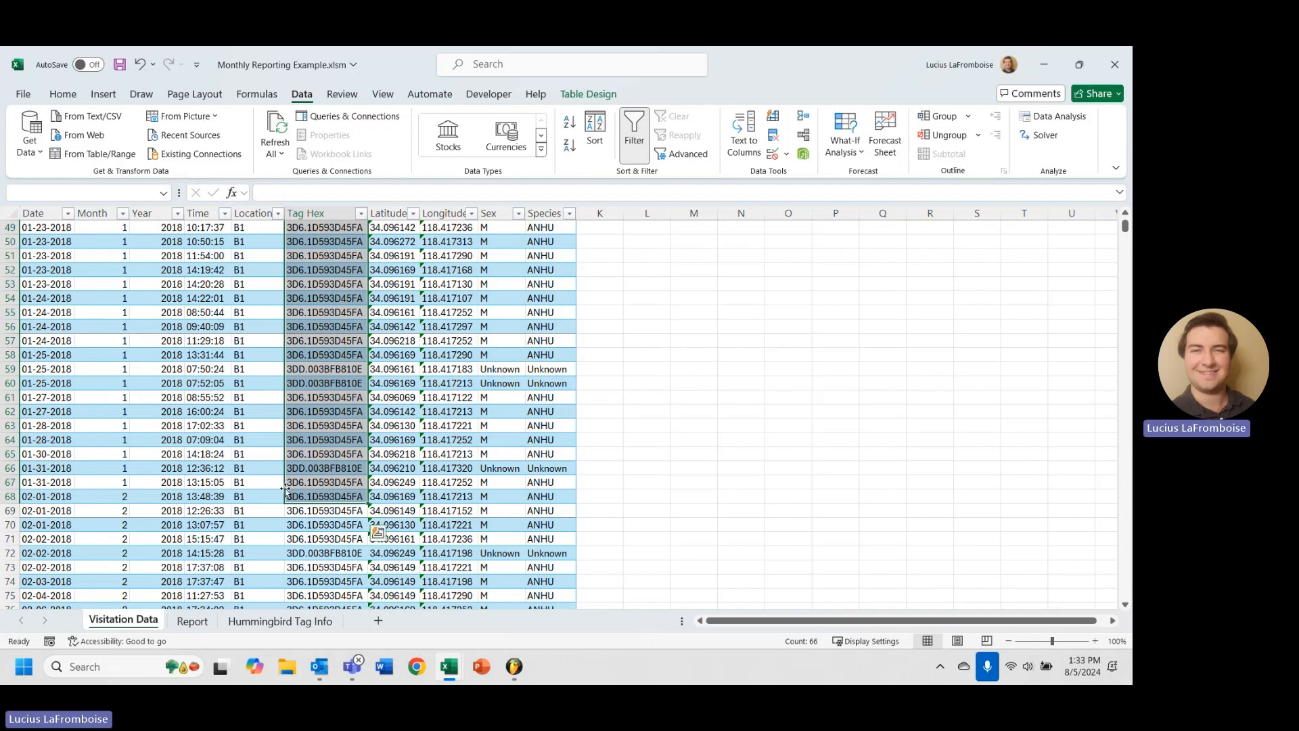
pyautogui.keyDown('shift'); pyautogui.click(299, 513); pyautogui.keyUp('shift')
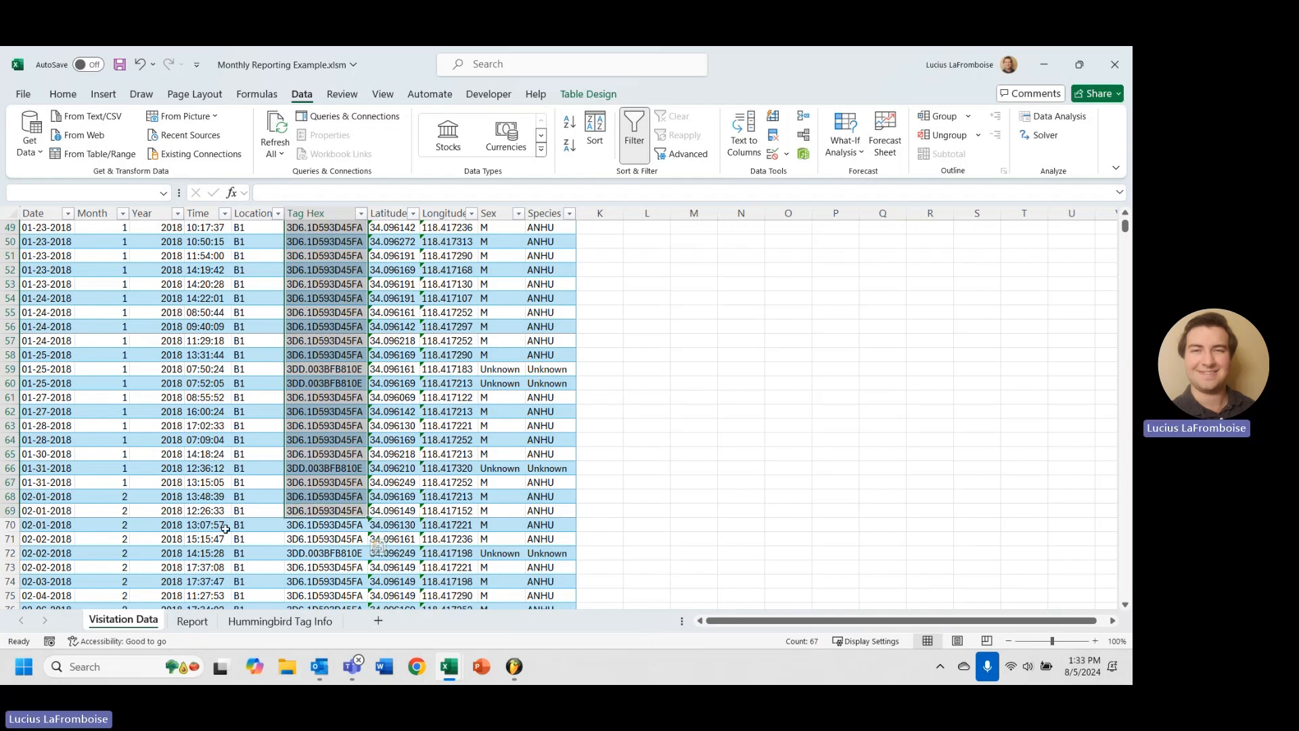
pyautogui.scroll(-1, 221, 528)
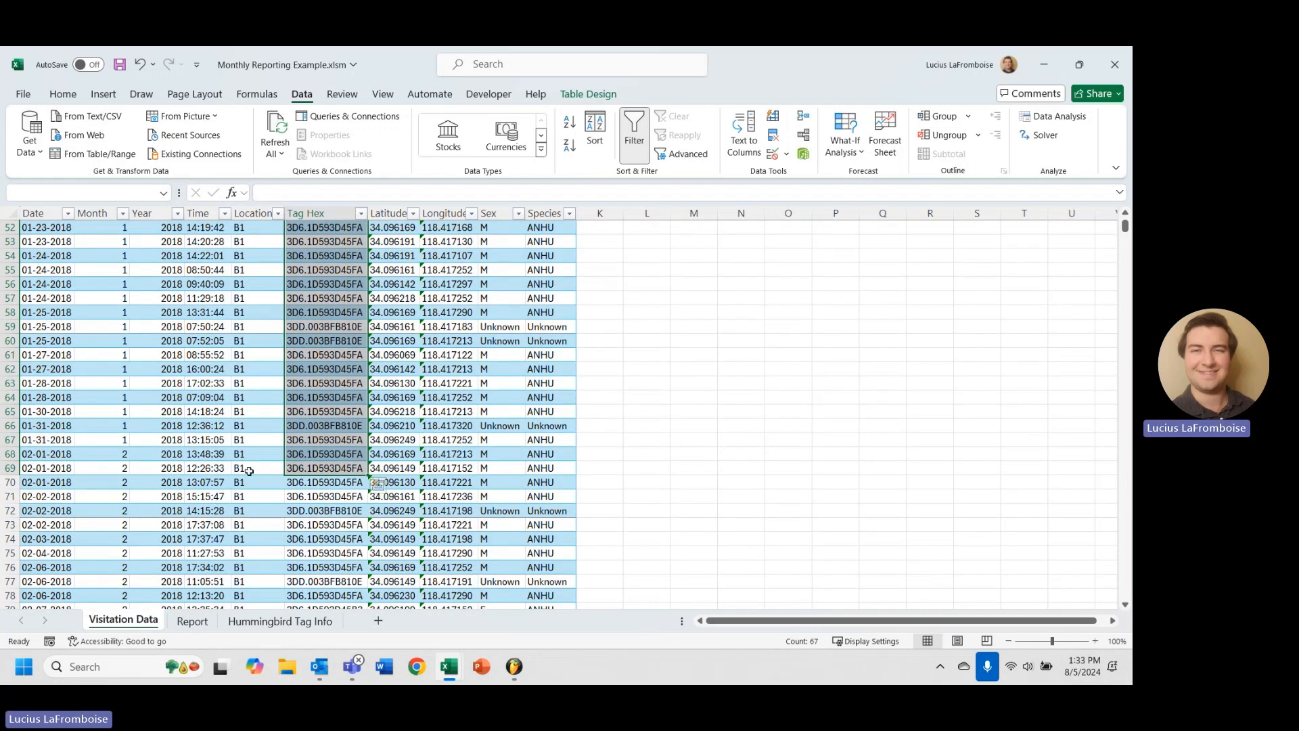
# Look over the Hummingbird Tag Info sheet, then return to Report and select G18.
pyautogui.click(305, 625)
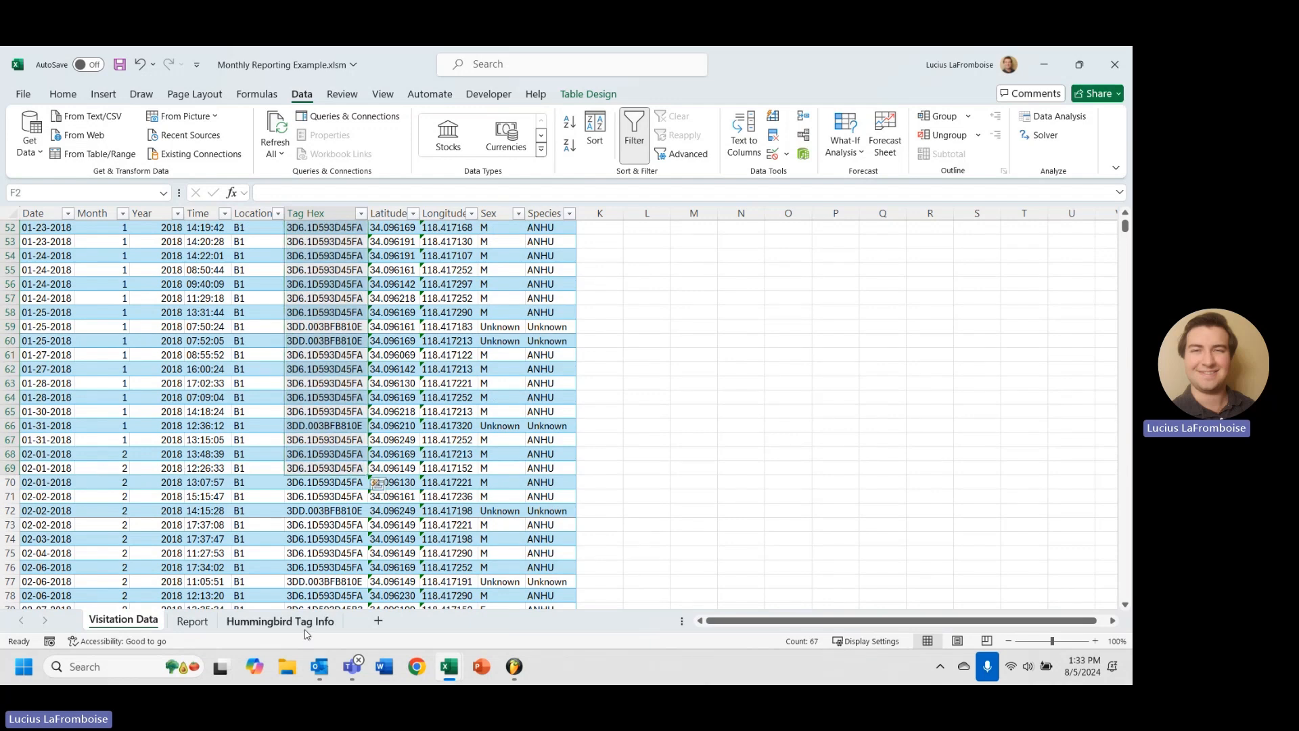
pyautogui.click(192, 620)
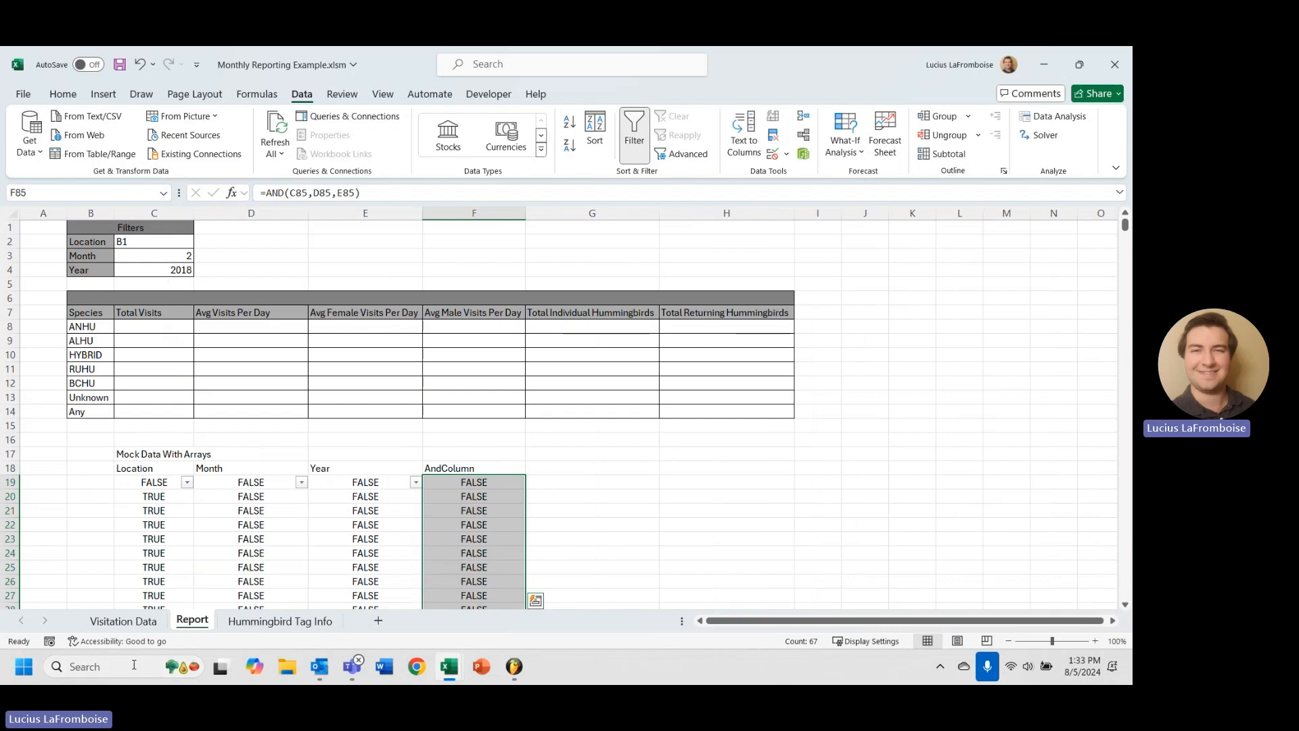
pyautogui.click(135, 620)
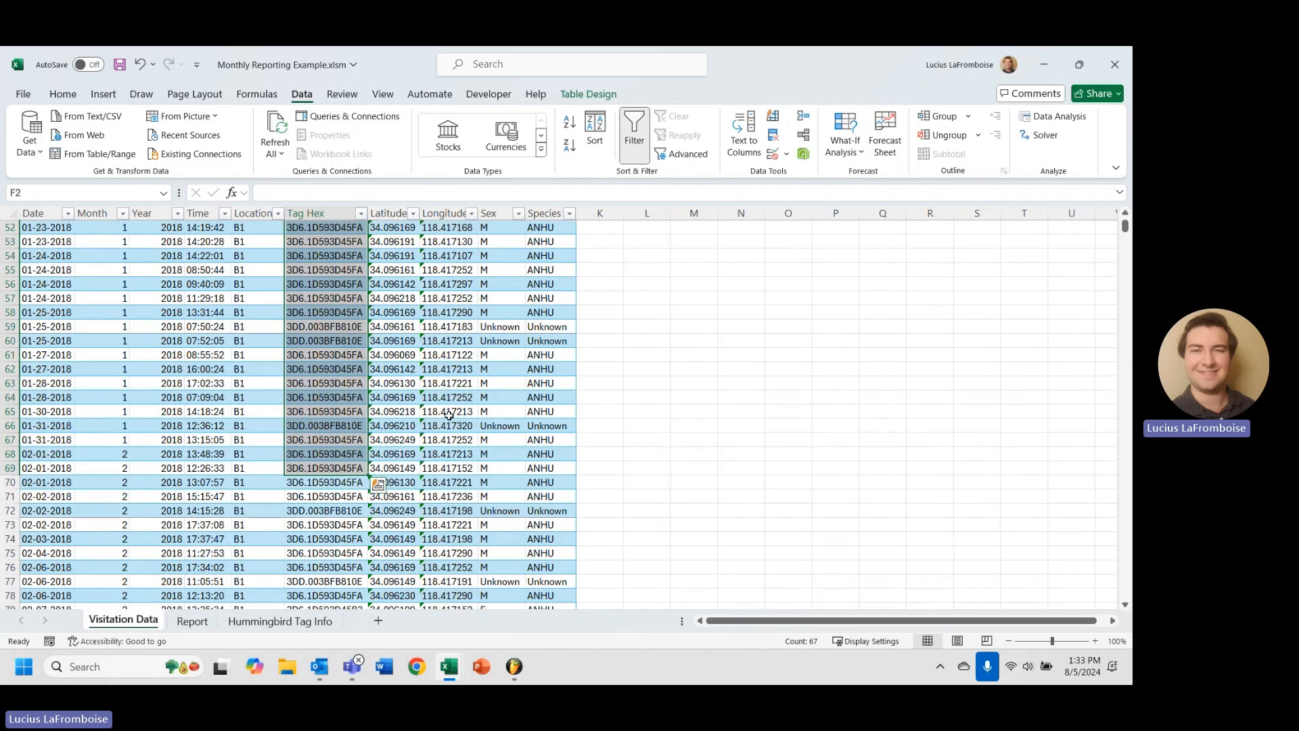
pyautogui.click(314, 622)
pyautogui.click(192, 621)
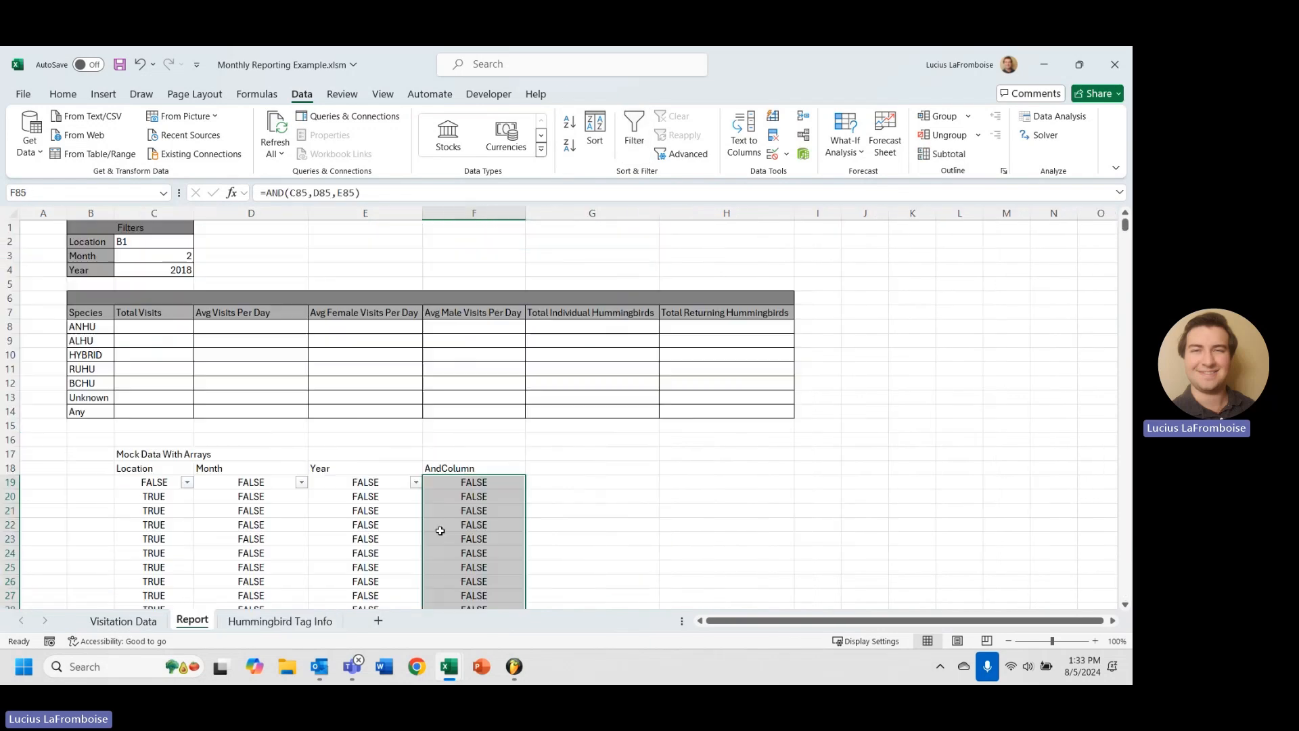
pyautogui.click(608, 471)
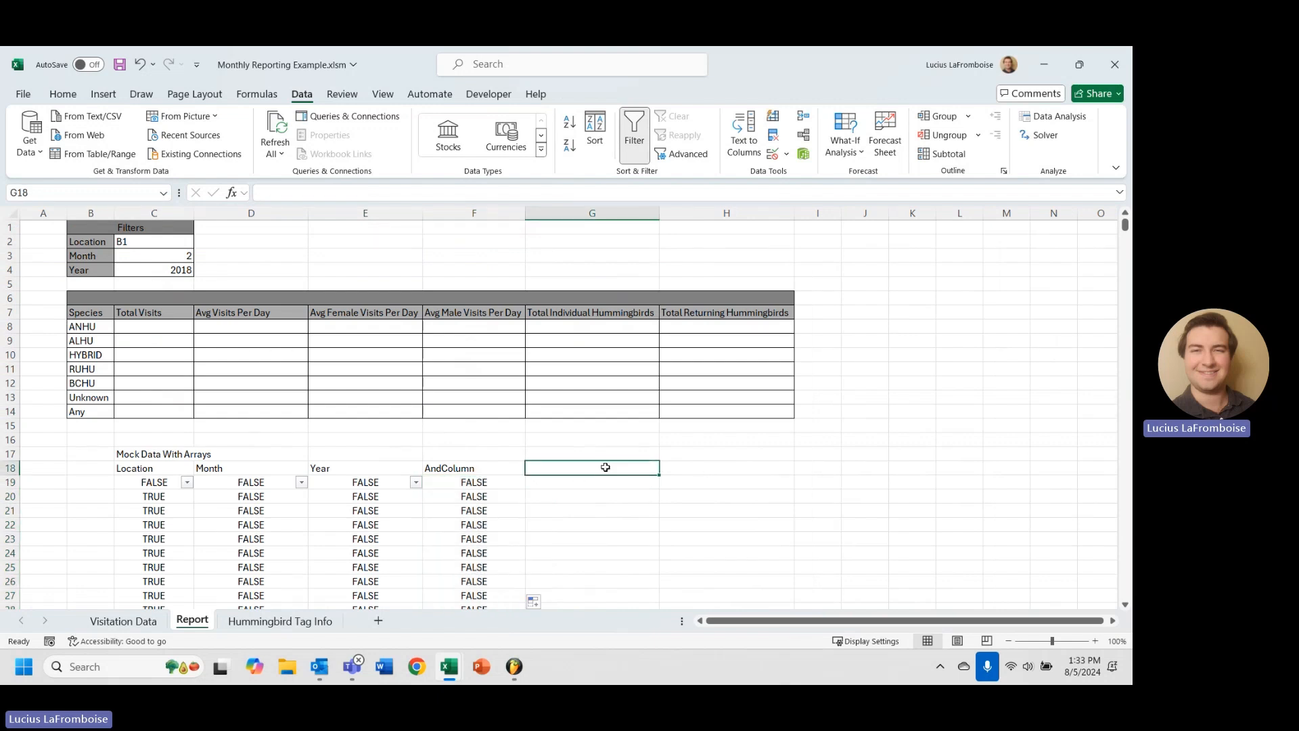
# Head G18 'Filter' and begin a FILTER formula in G19.
pyautogui.write('Filter')
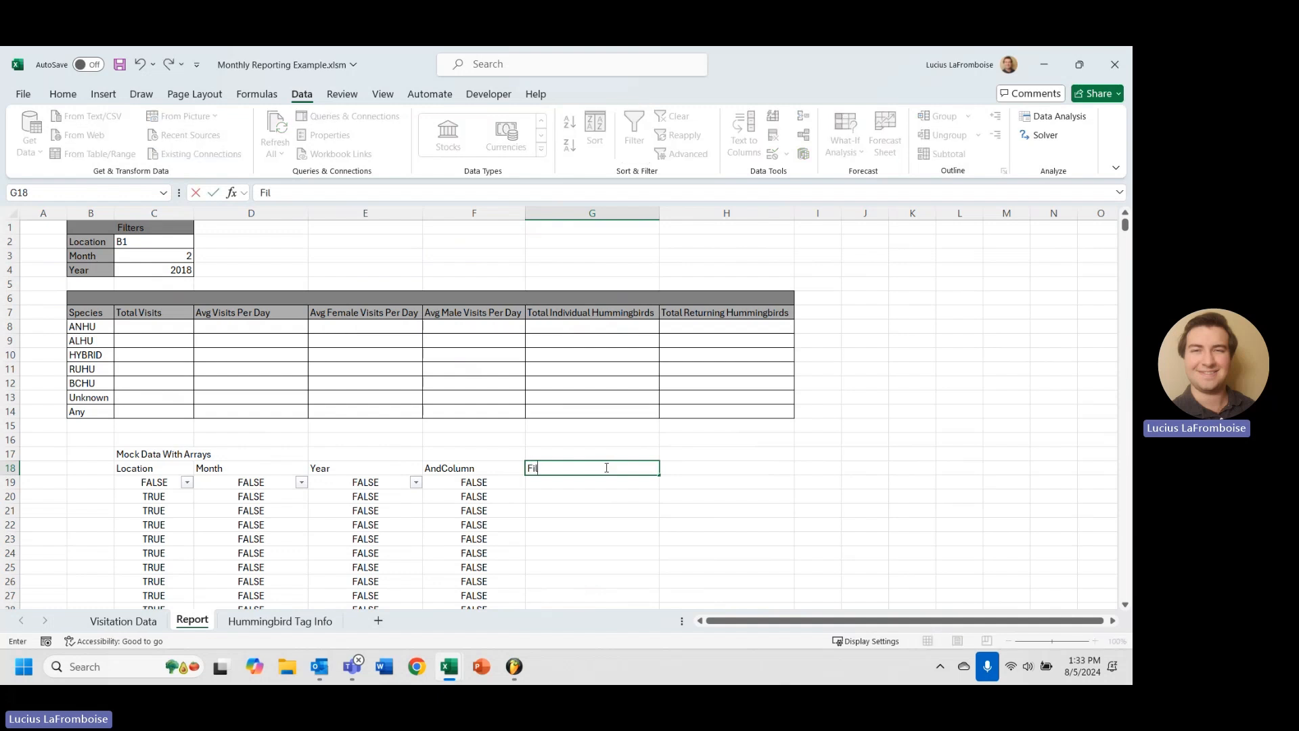
pyautogui.press('Return')
pyautogui.write('=FIL')
pyautogui.press('Tab')
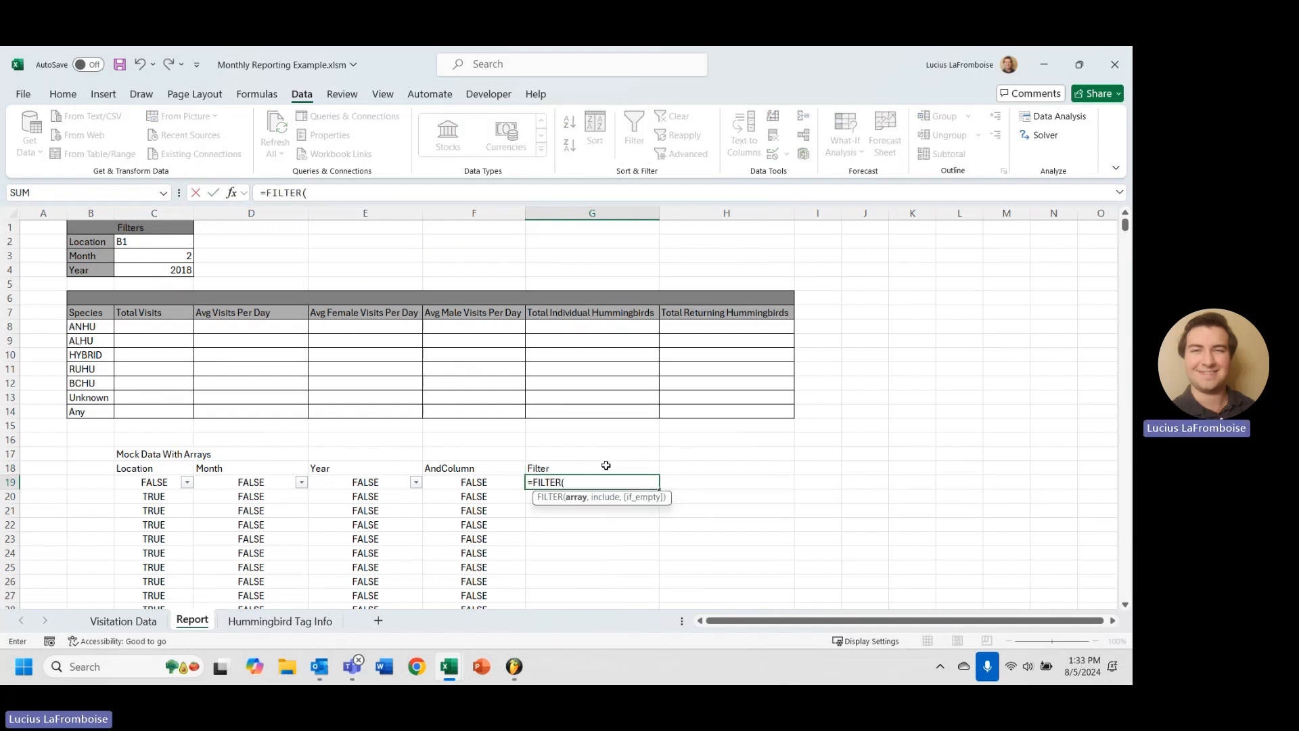
# Give the FILTER formula Table3[Tag Hex] as its array argument.
pyautogui.write('Table3')
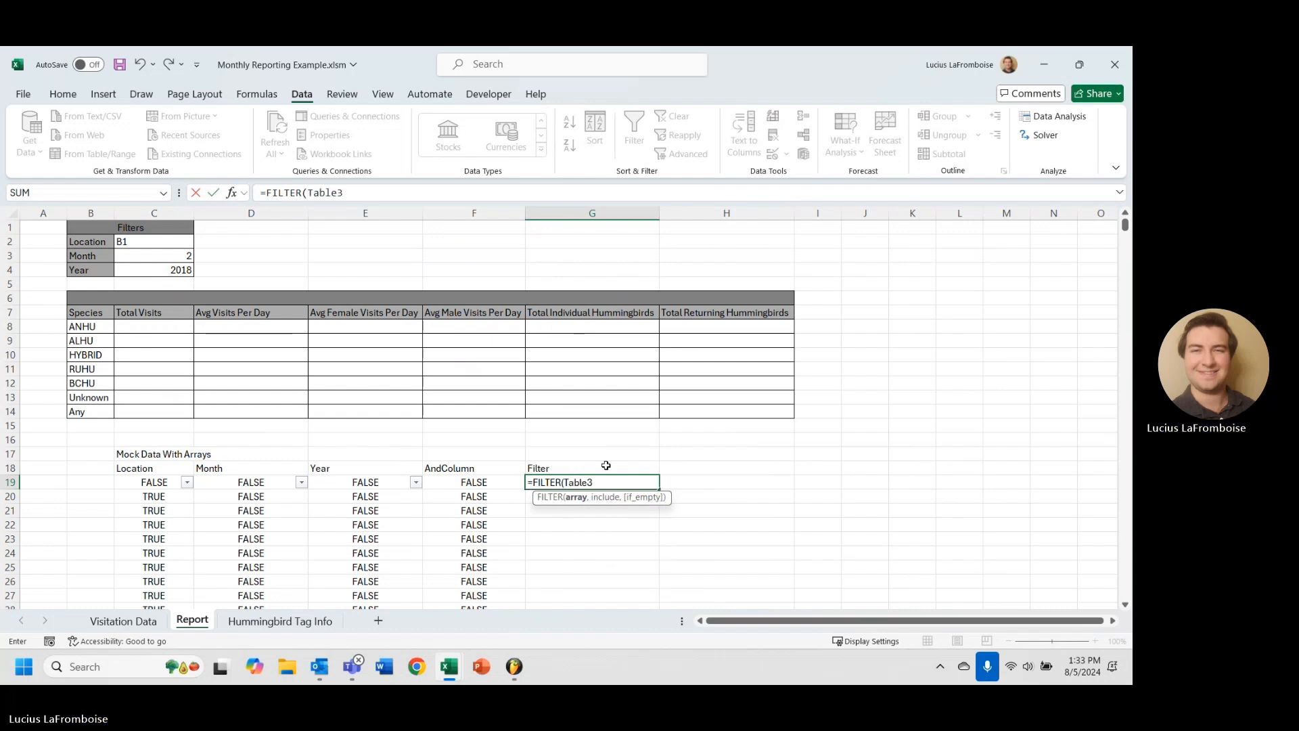
pyautogui.write('[Tag Hex')
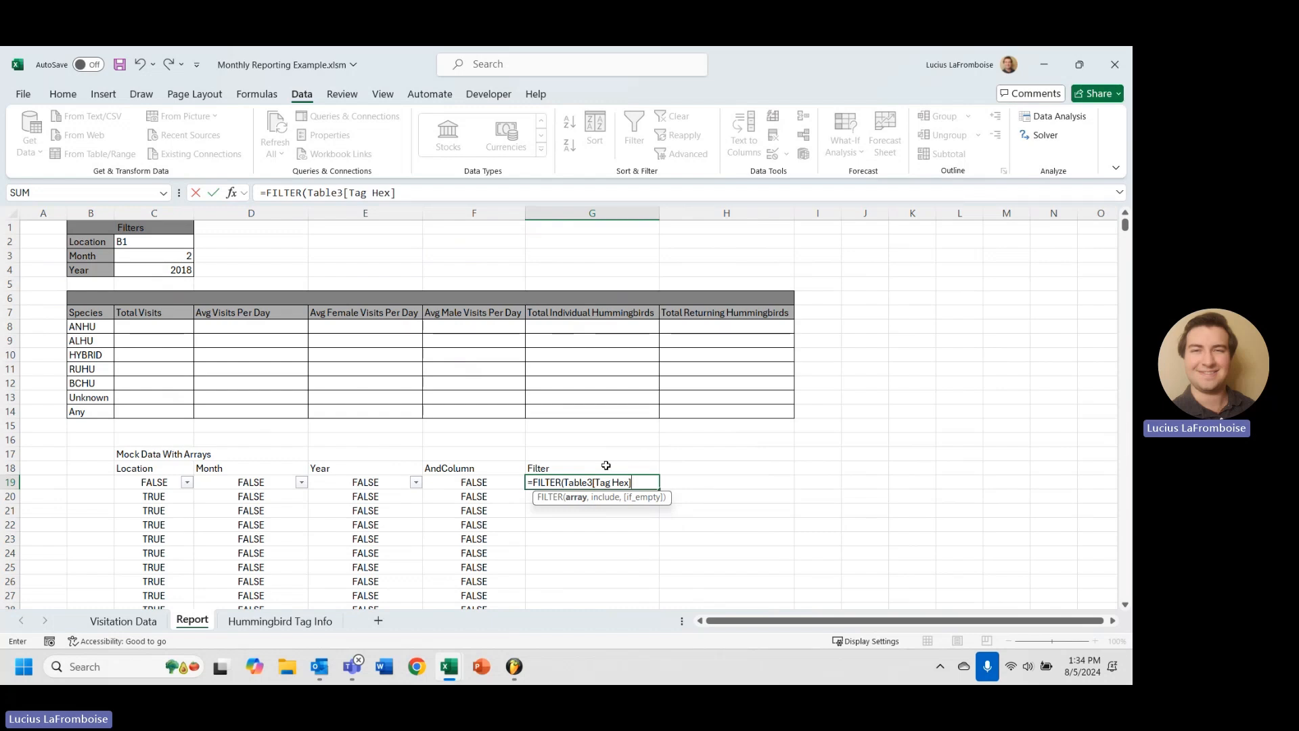
pyautogui.write(',')
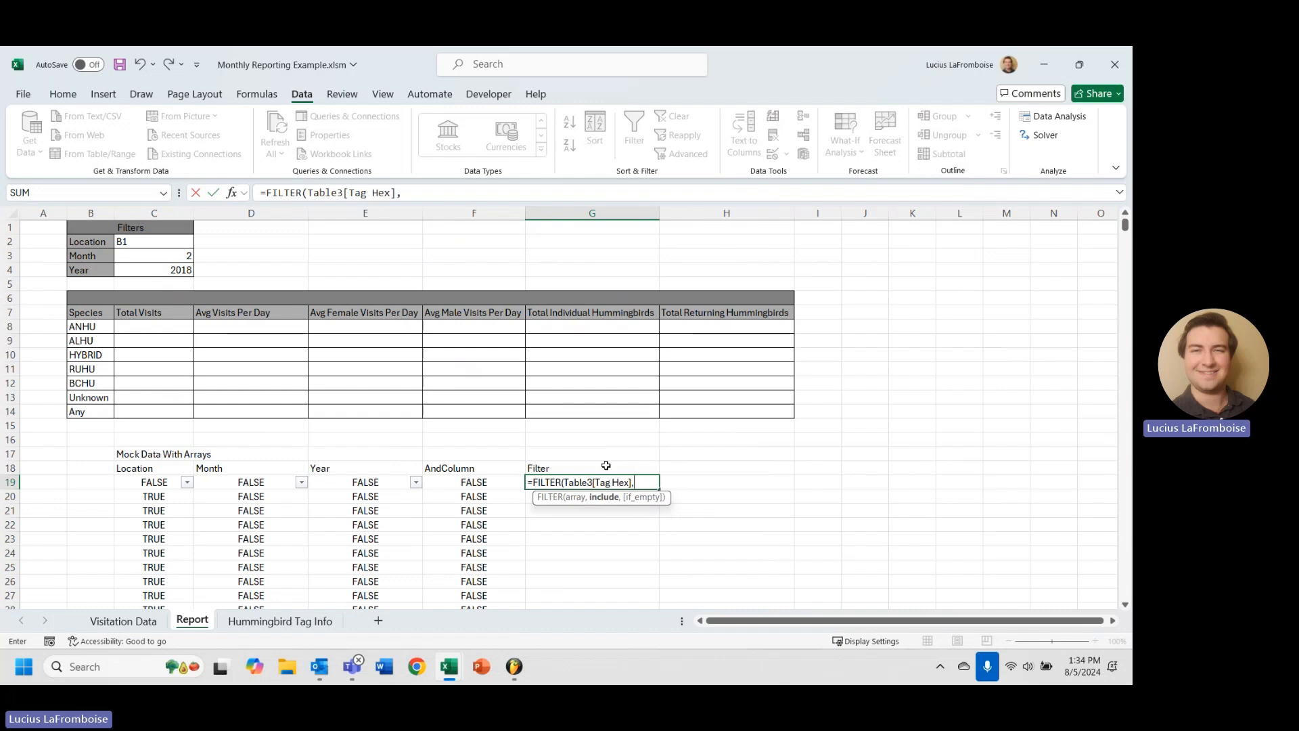
pyautogui.scroll(-3, 605, 466)
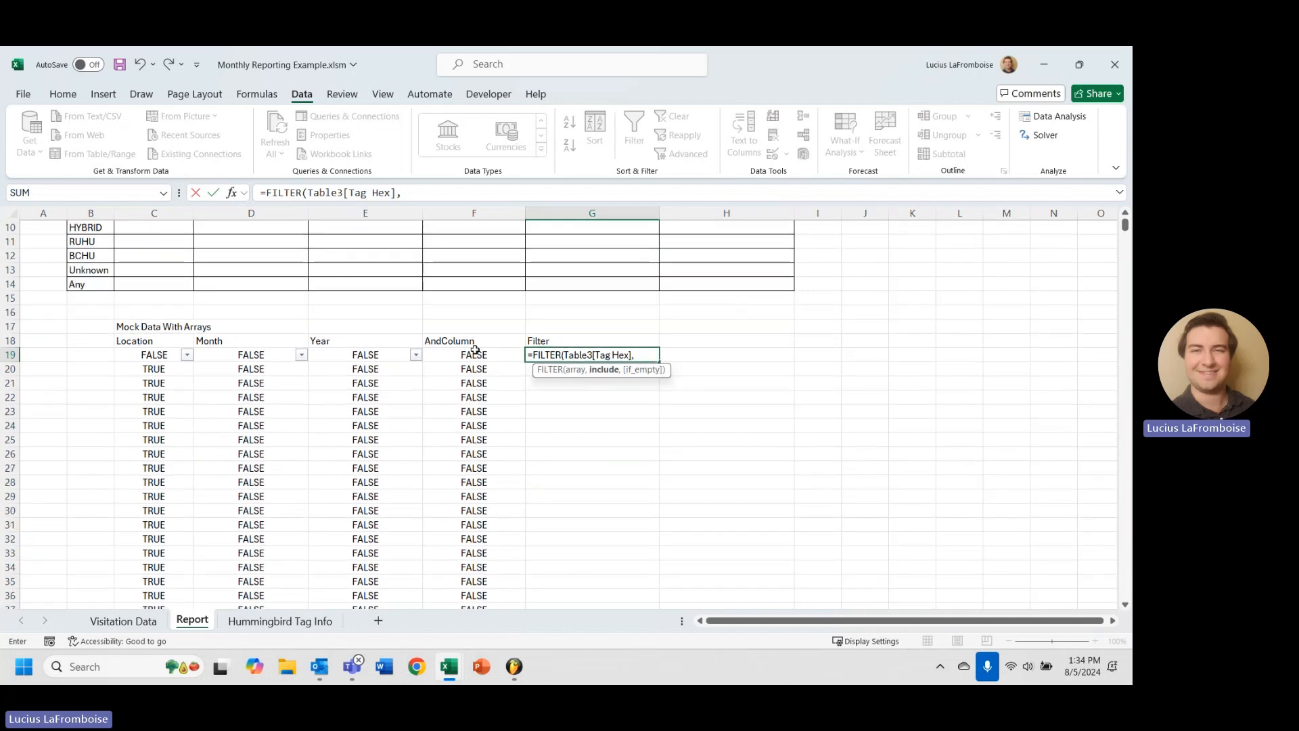
pyautogui.scroll(-10, 474, 460)
pyautogui.scroll(-13, 463, 574)
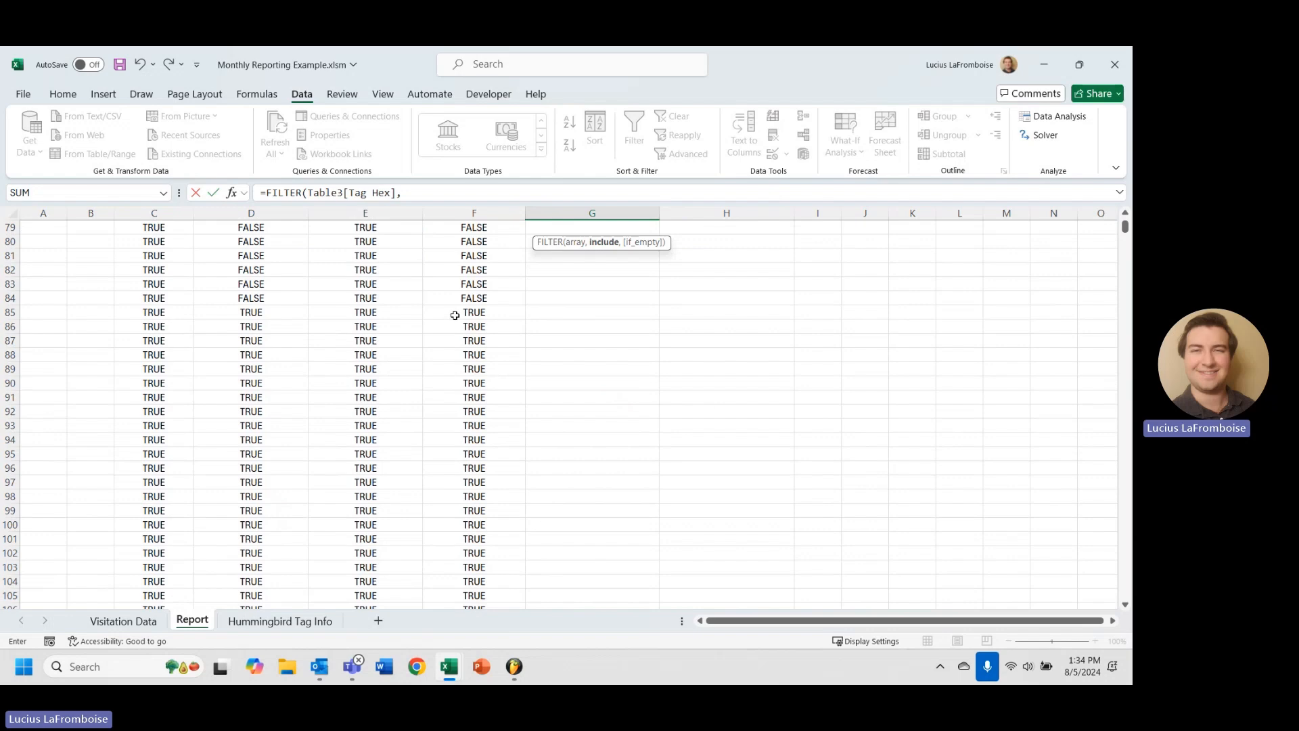
pyautogui.scroll(20, 521, 377)
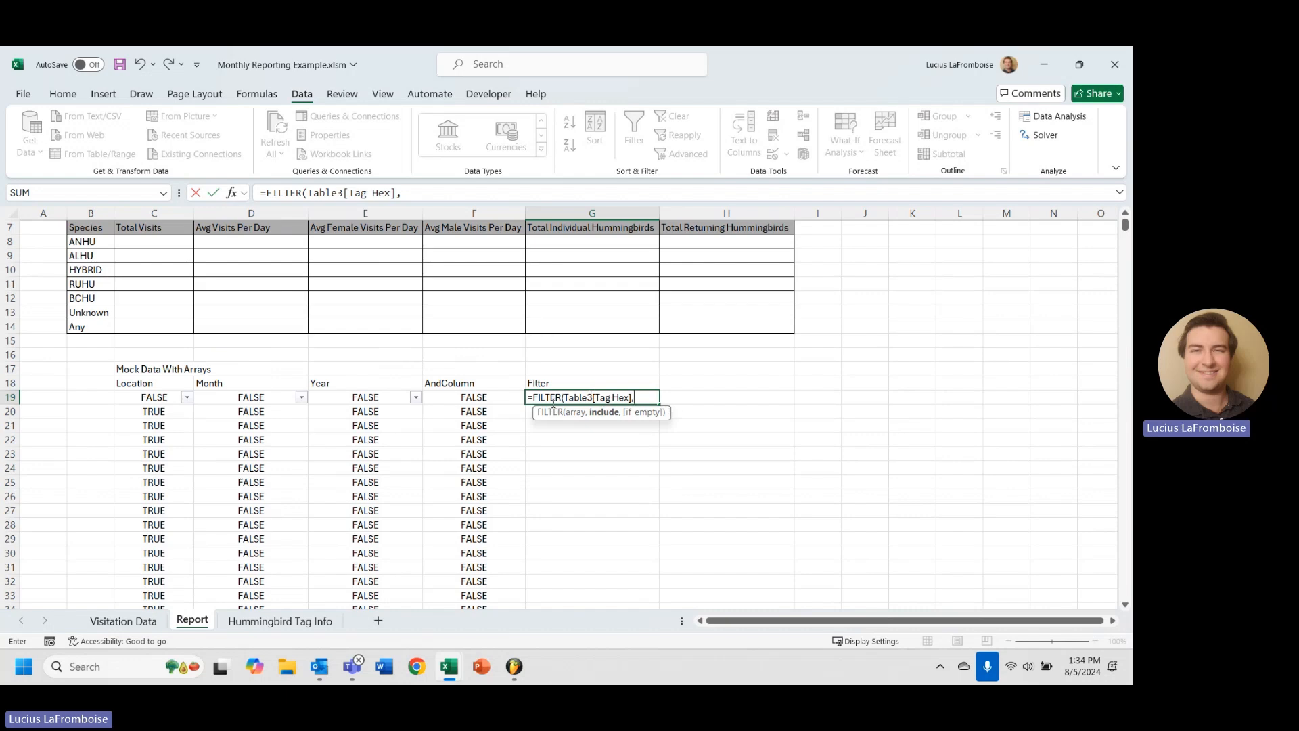
# Complete =FILTER(Table3[Tag Hex],F19:F16249) in G19, using AndColumn as the include range.
pyautogui.click(489, 395)
pyautogui.hotkey('ctrl', 'shift', 'Down')
pyautogui.hotkey('ctrl', 'shift', 'Up')
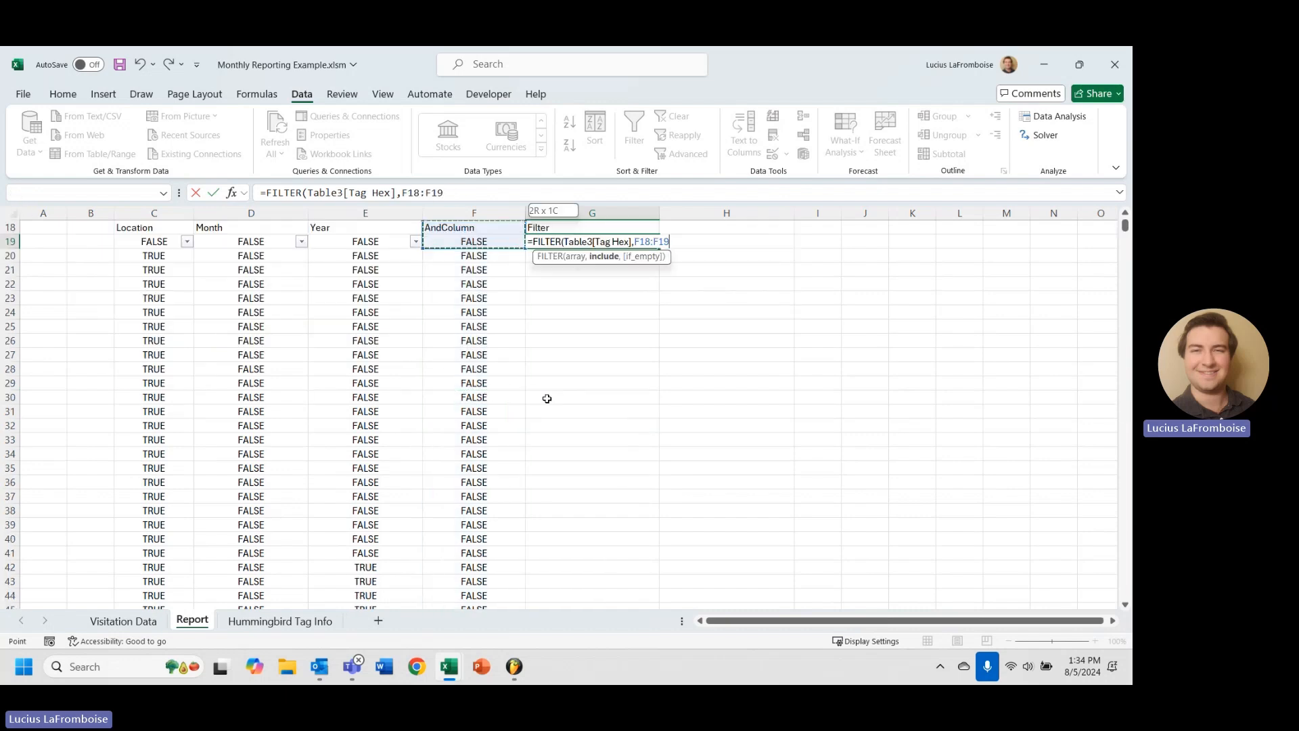
pyautogui.hotkey('ctrl', 'shift', 'Down')
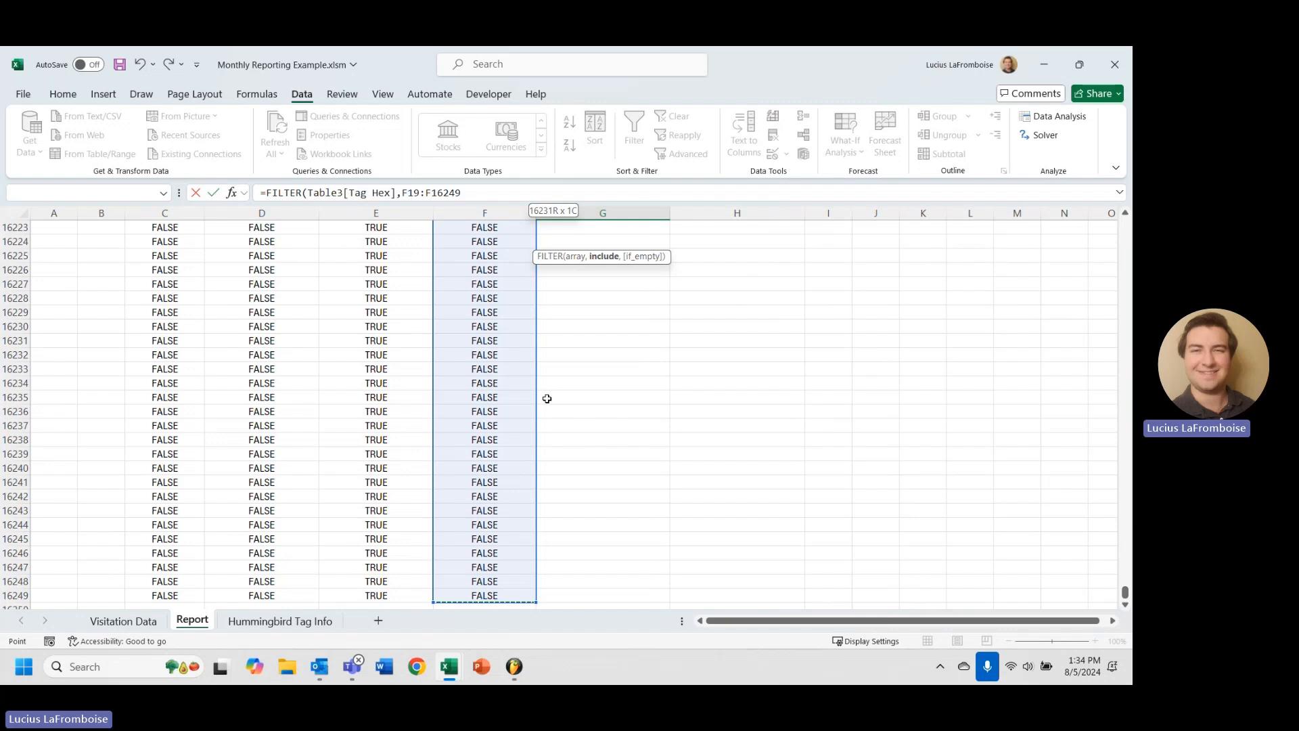
pyautogui.press('Return')
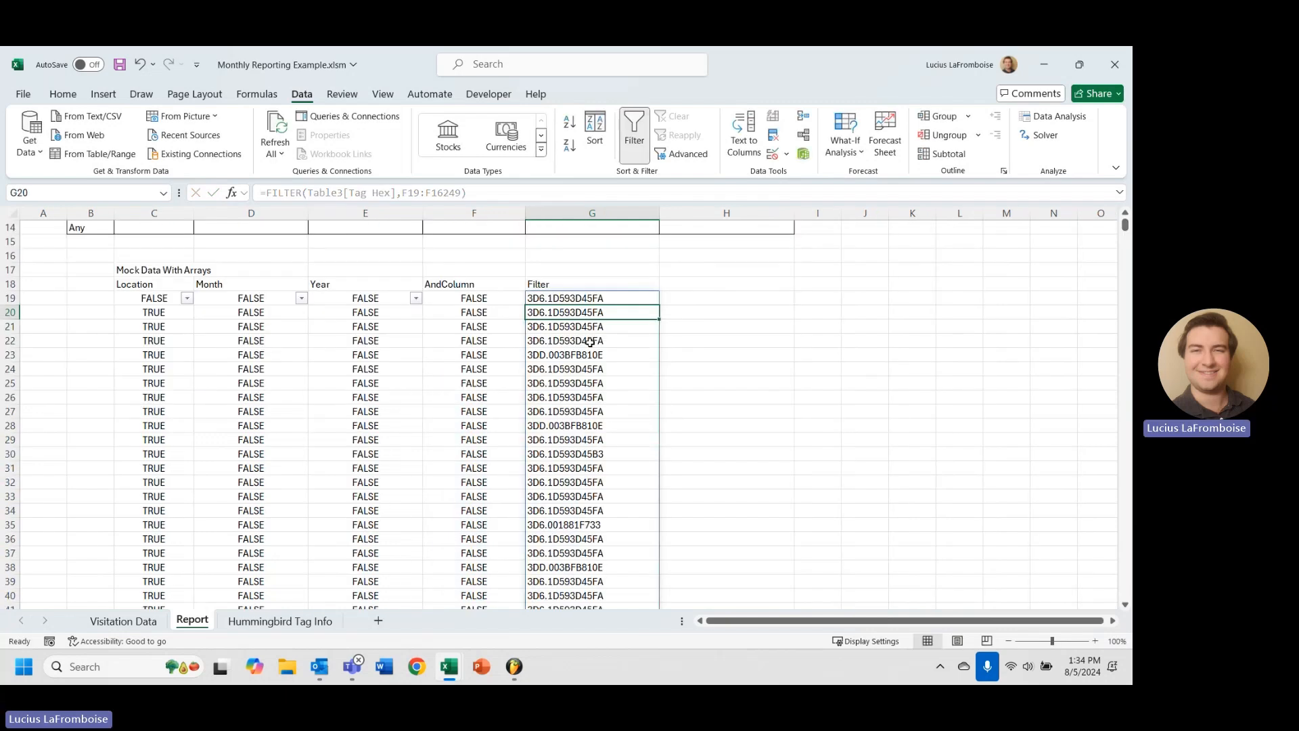
# Verify the FILTER results spill down column G to row 212.
pyautogui.click(595, 299)
pyautogui.scroll(-16, 603, 339)
pyautogui.scroll(-20, 604, 406)
pyautogui.hotkey('ctrl', 'Down')
pyautogui.scroll(-9, 598, 465)
pyautogui.scroll(4, 643, 419)
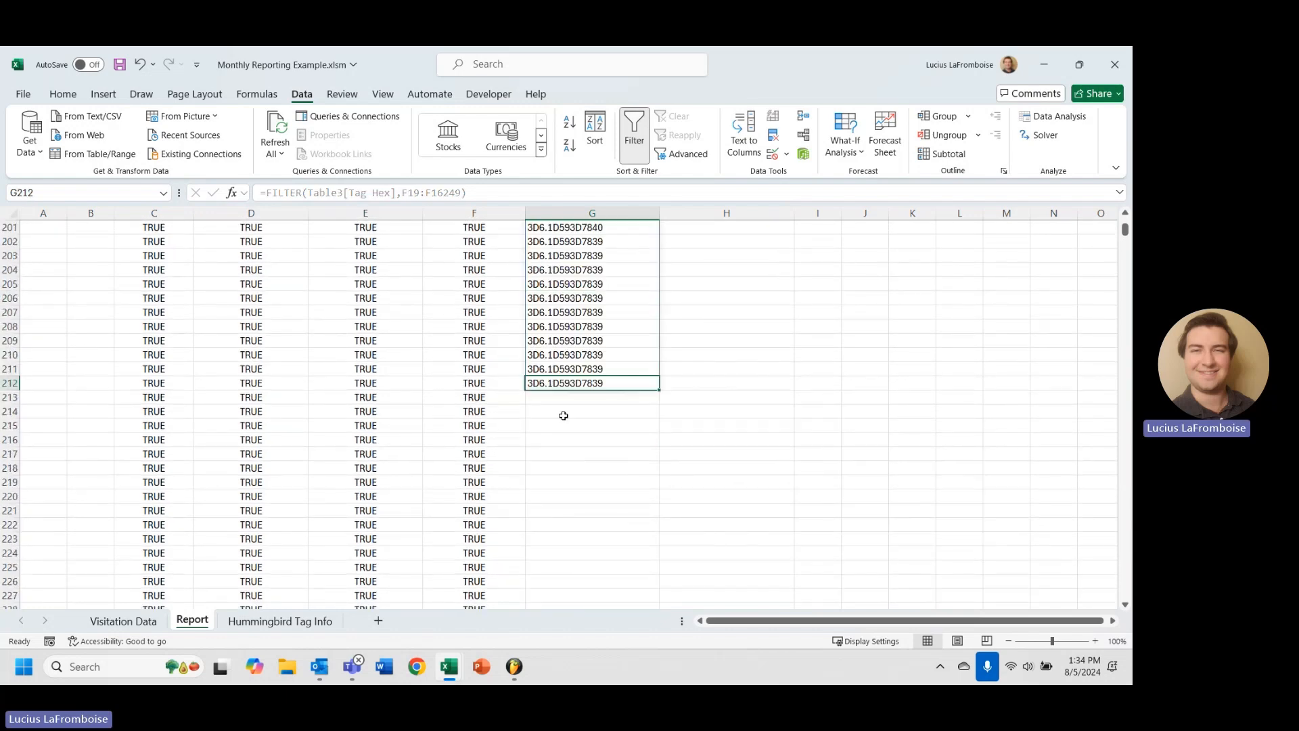
pyautogui.scroll(20, 564, 413)
pyautogui.scroll(20, 562, 402)
pyautogui.scroll(-2, 536, 386)
pyautogui.scroll(2, 181, 328)
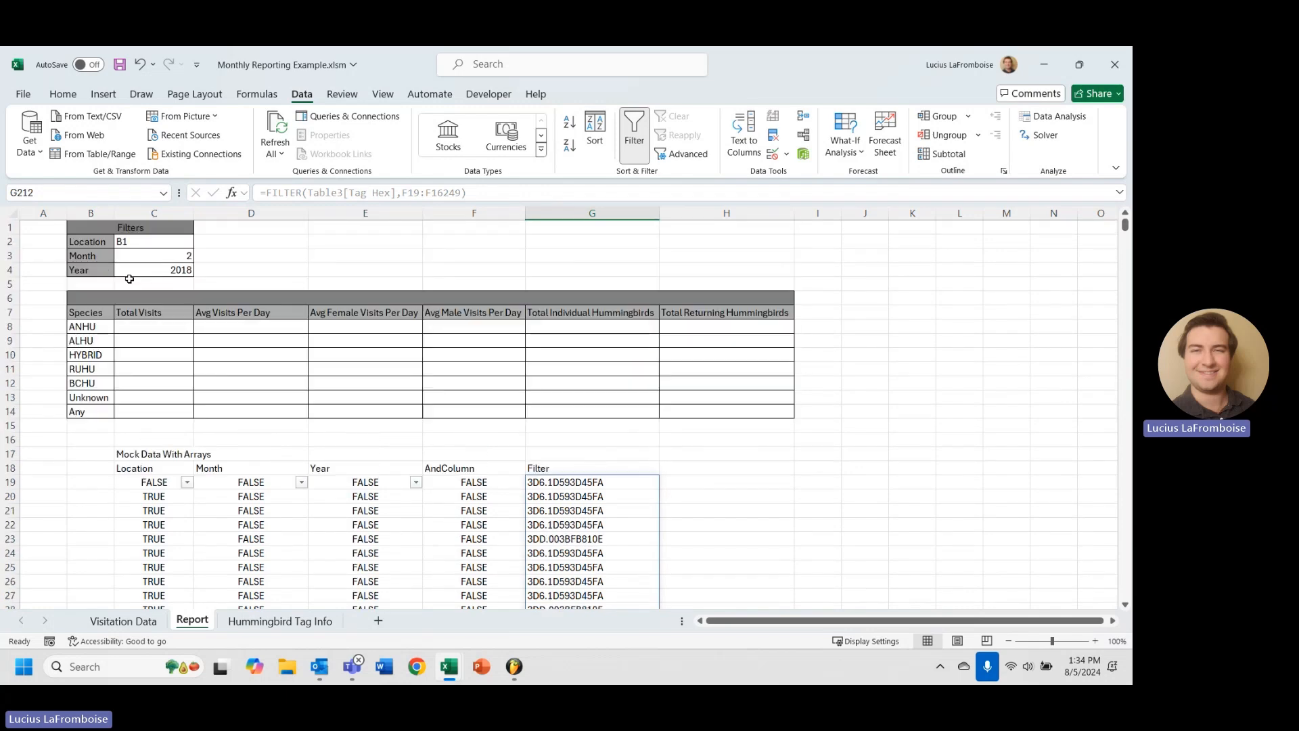
# Check the Location, Month and Year criteria in C2:C4 against the spilled results in G19.
pyautogui.click(146, 258)
pyautogui.click(156, 271)
pyautogui.click(170, 241)
pyautogui.click(643, 482)
pyautogui.scroll(-1, 691, 464)
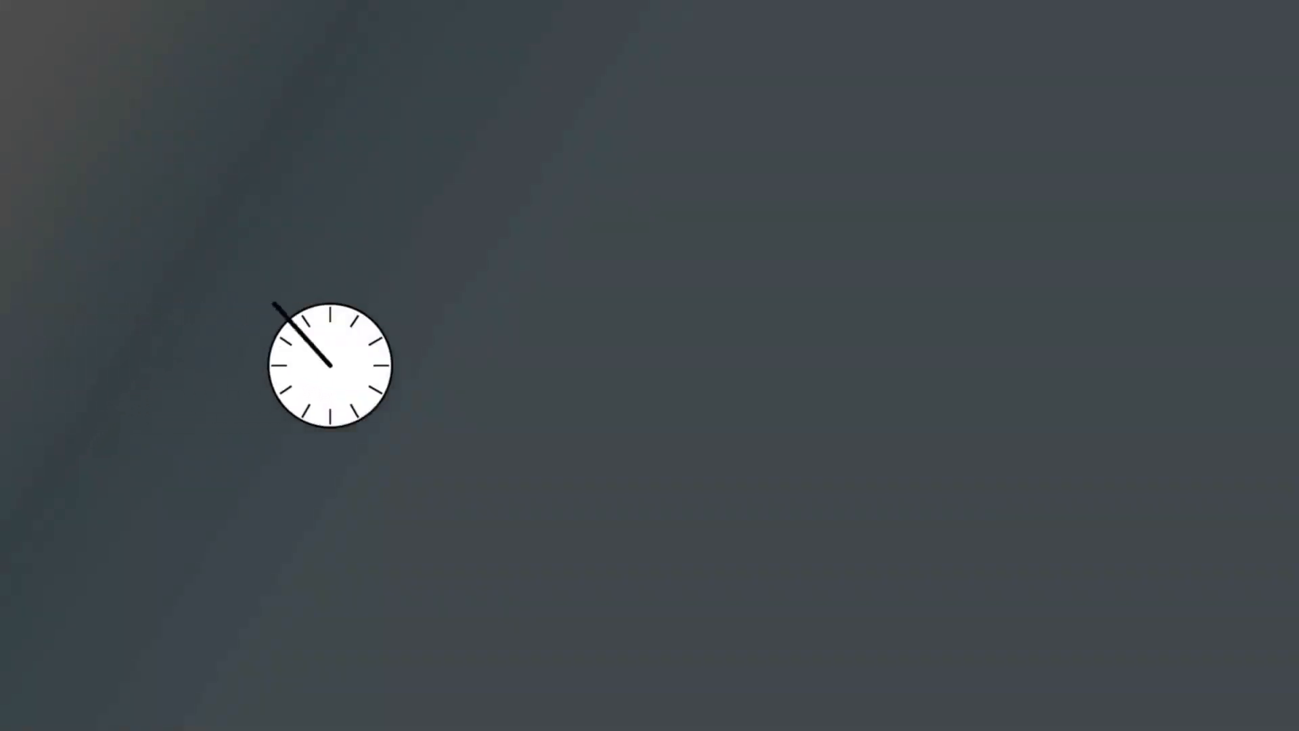